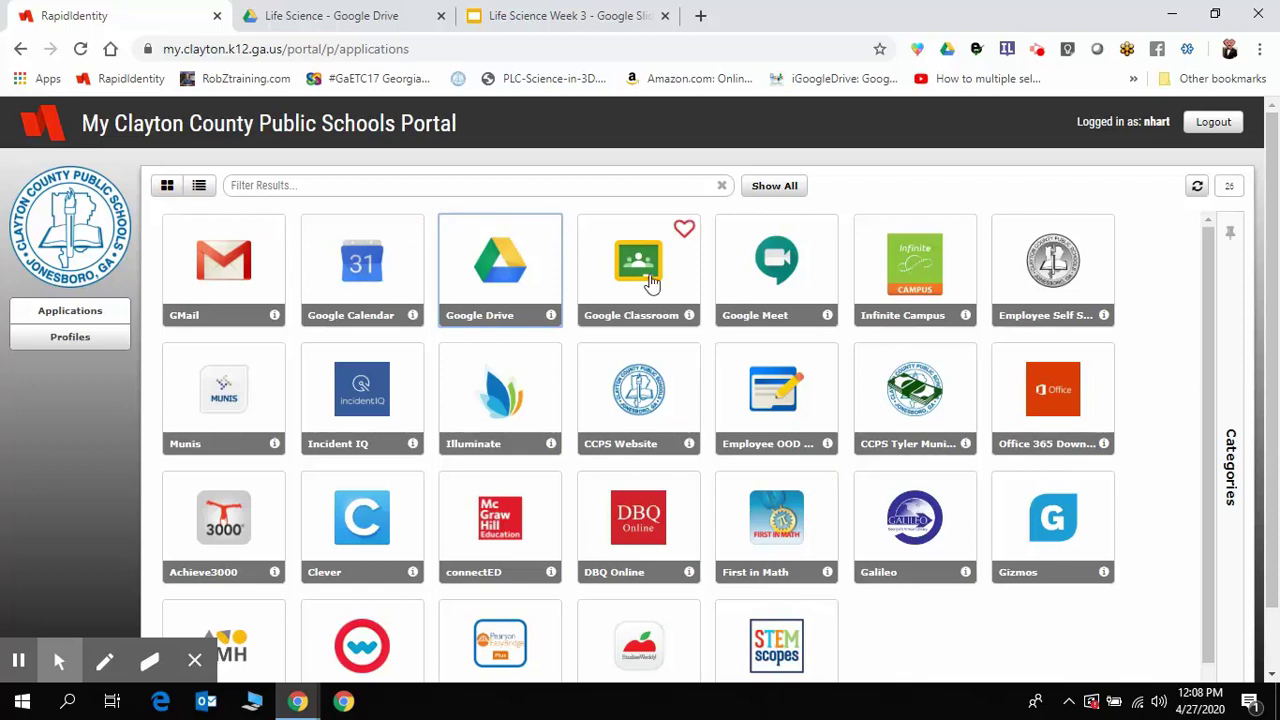
Step: Open Gmail from the school portal, return to the portal and open Google Calendar
left_click(228, 270)
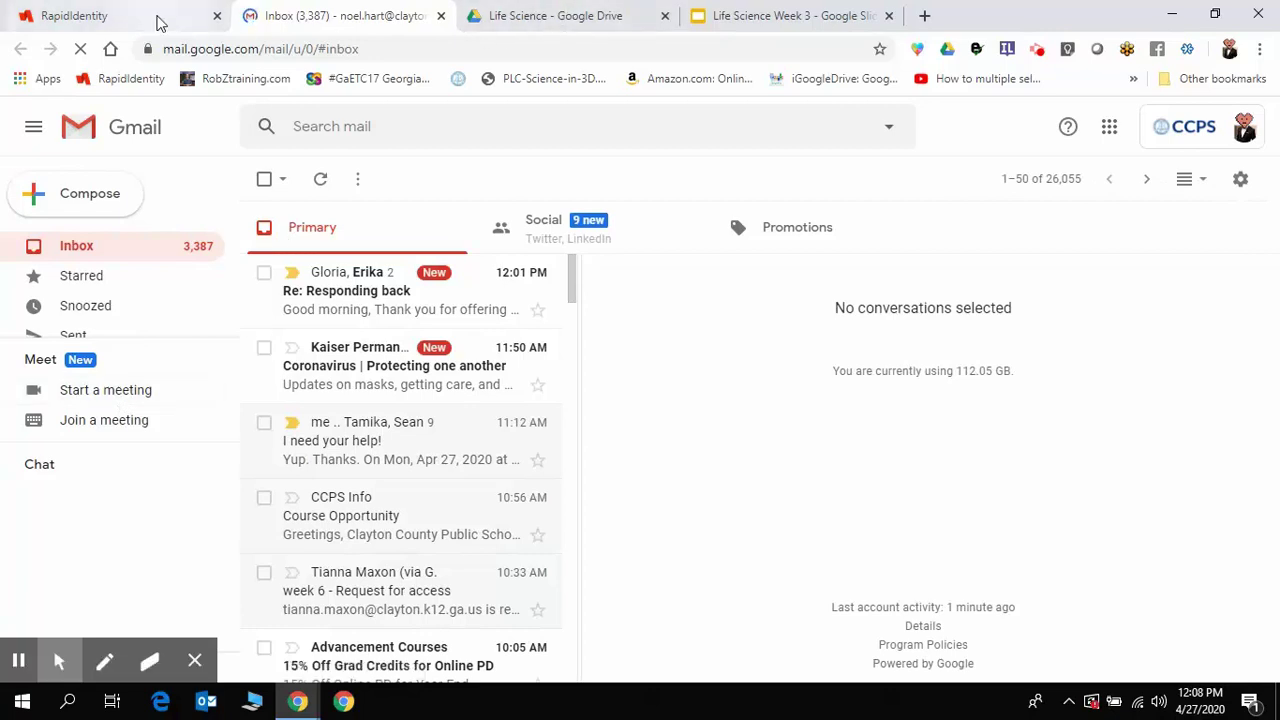
left_click(160, 18)
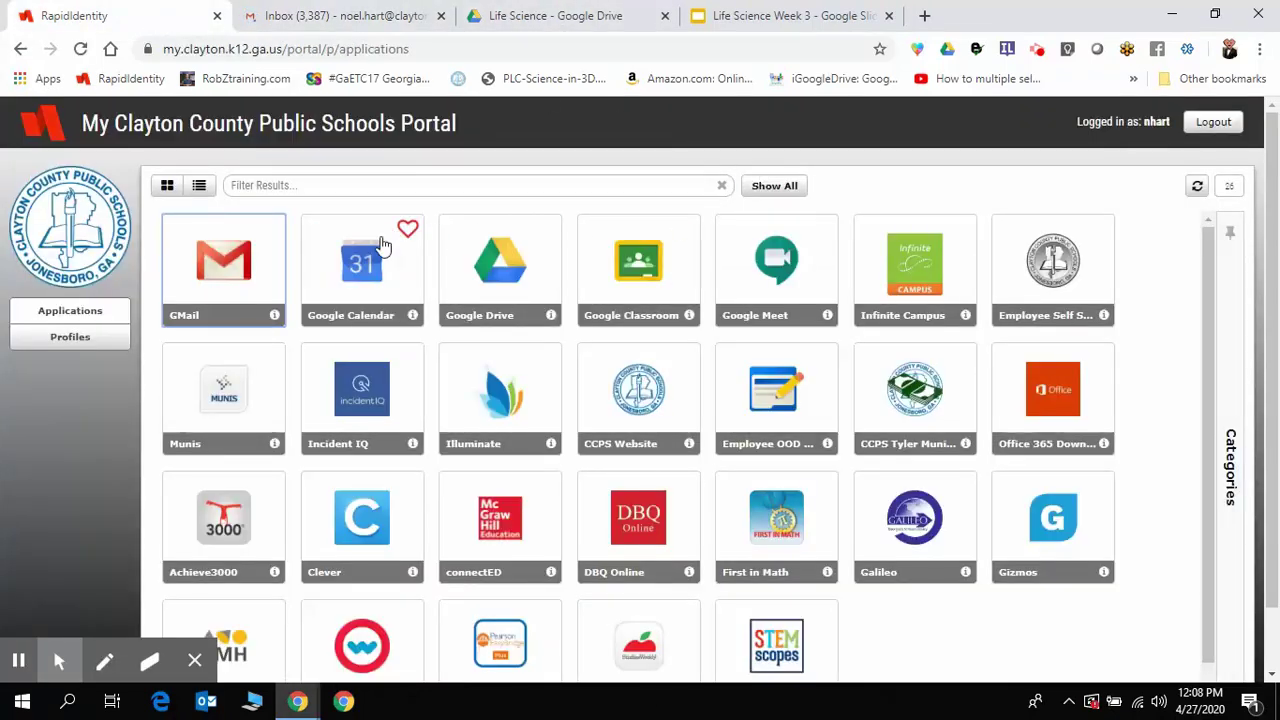
left_click(375, 275)
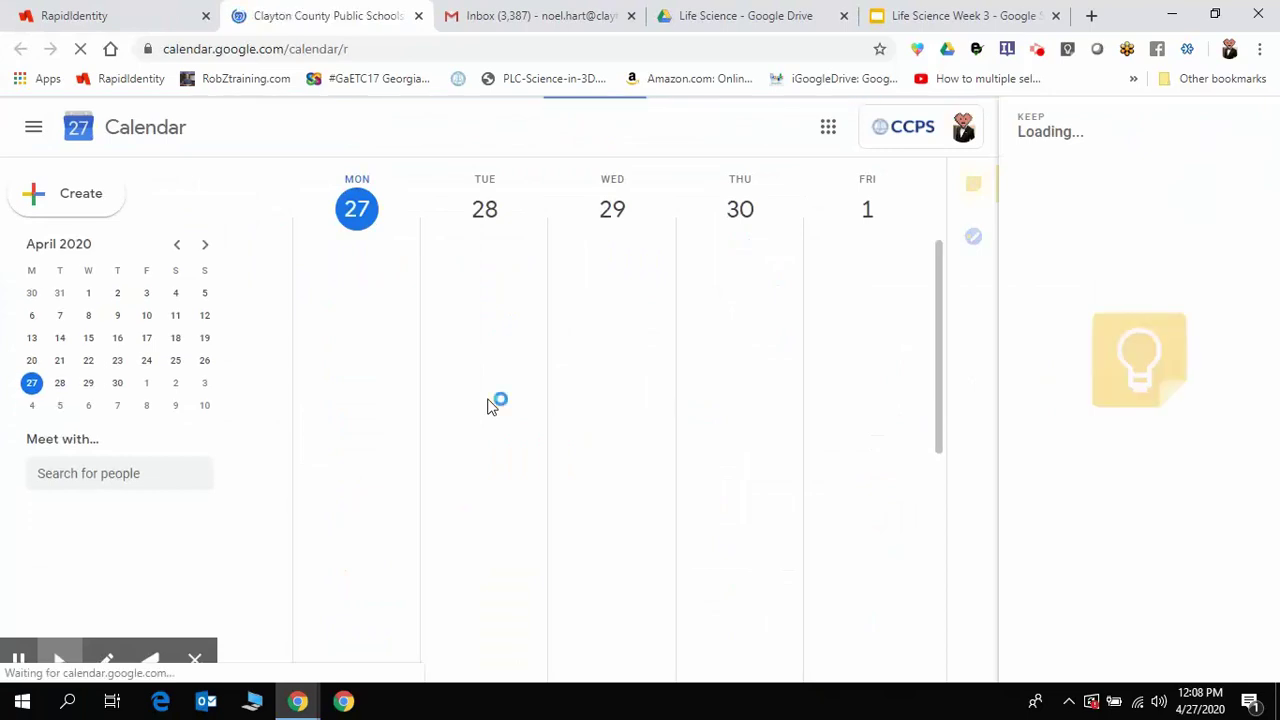
Step: Draft a calendar event titled Practice for Monday, April 27 at 12:00pm and add Google Meet video conferencing
left_click(349, 412)
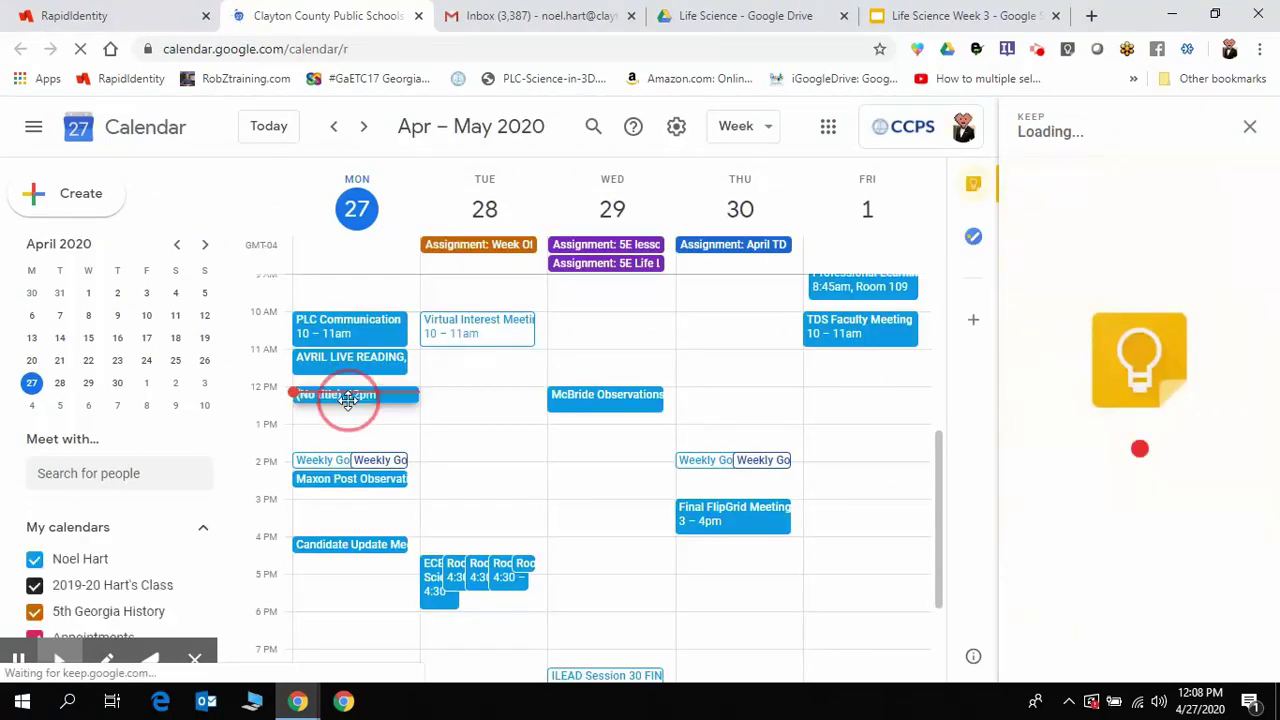
left_click(349, 412)
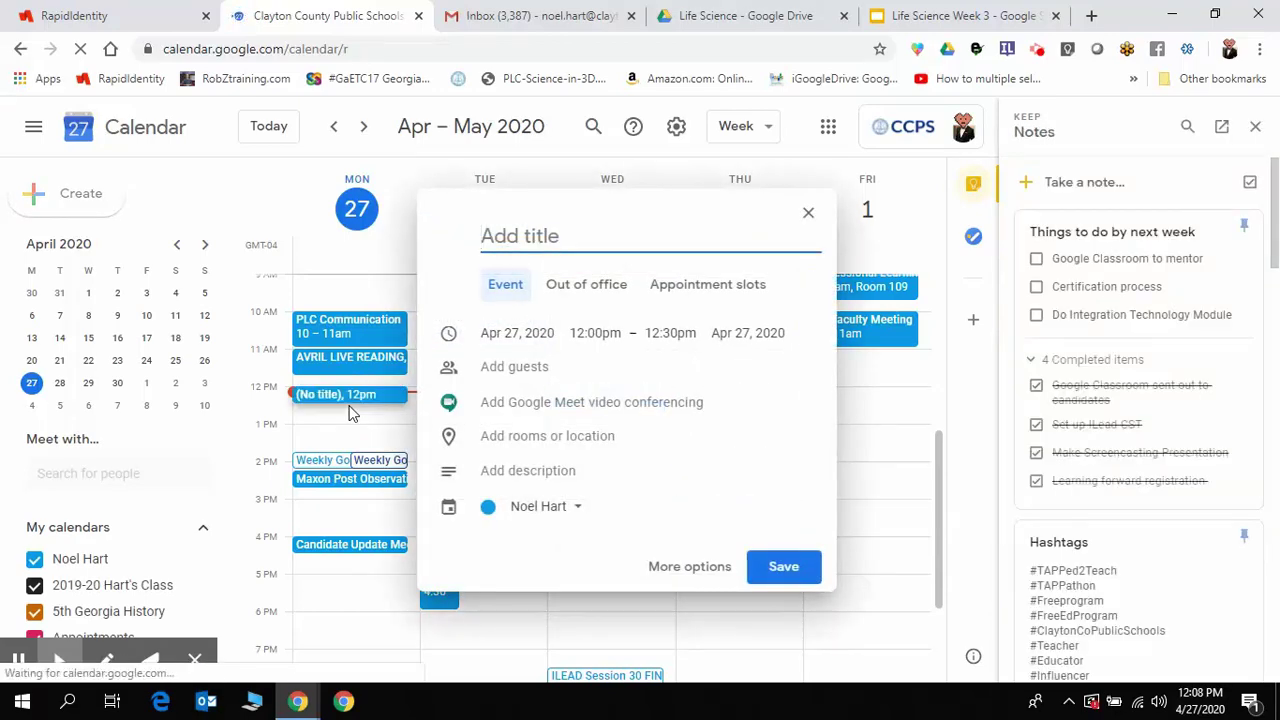
type("Practice")
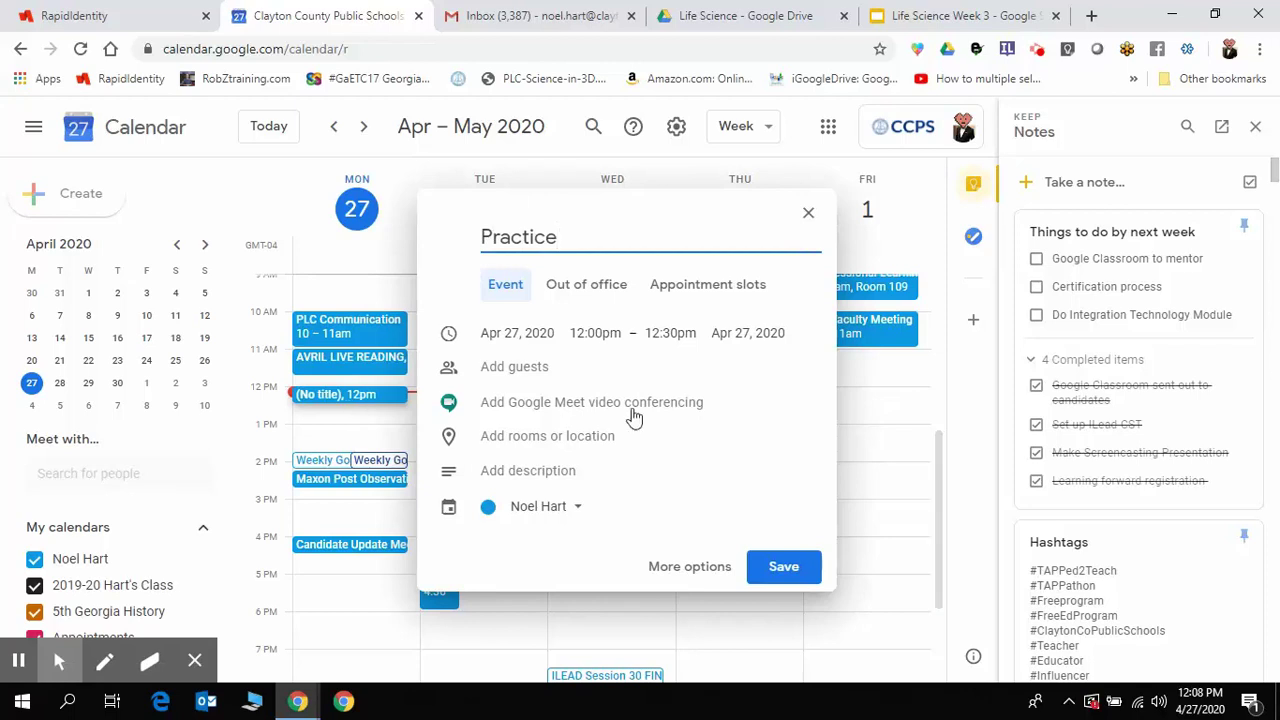
left_click(652, 404)
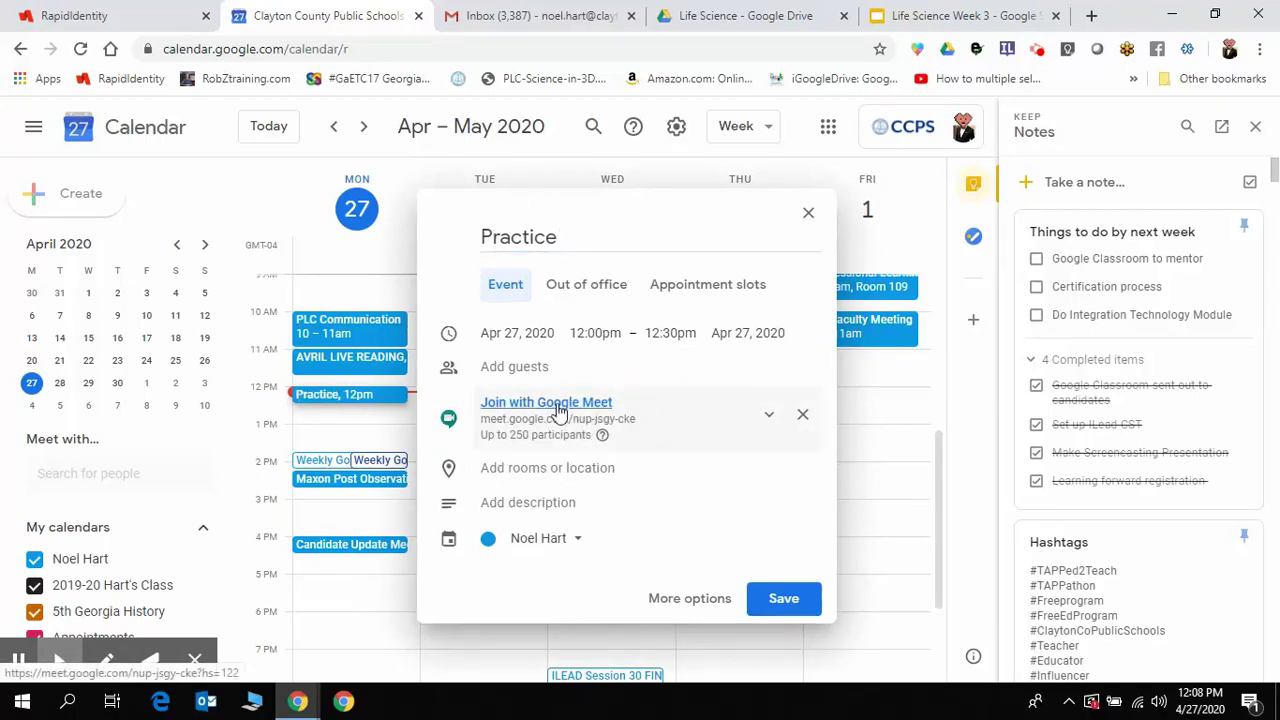
Step: Open Google Meet from the school portal, start and join a meeting nicknamed Practice, and dismiss its joining information
left_click(163, 13)
left_click(767, 280)
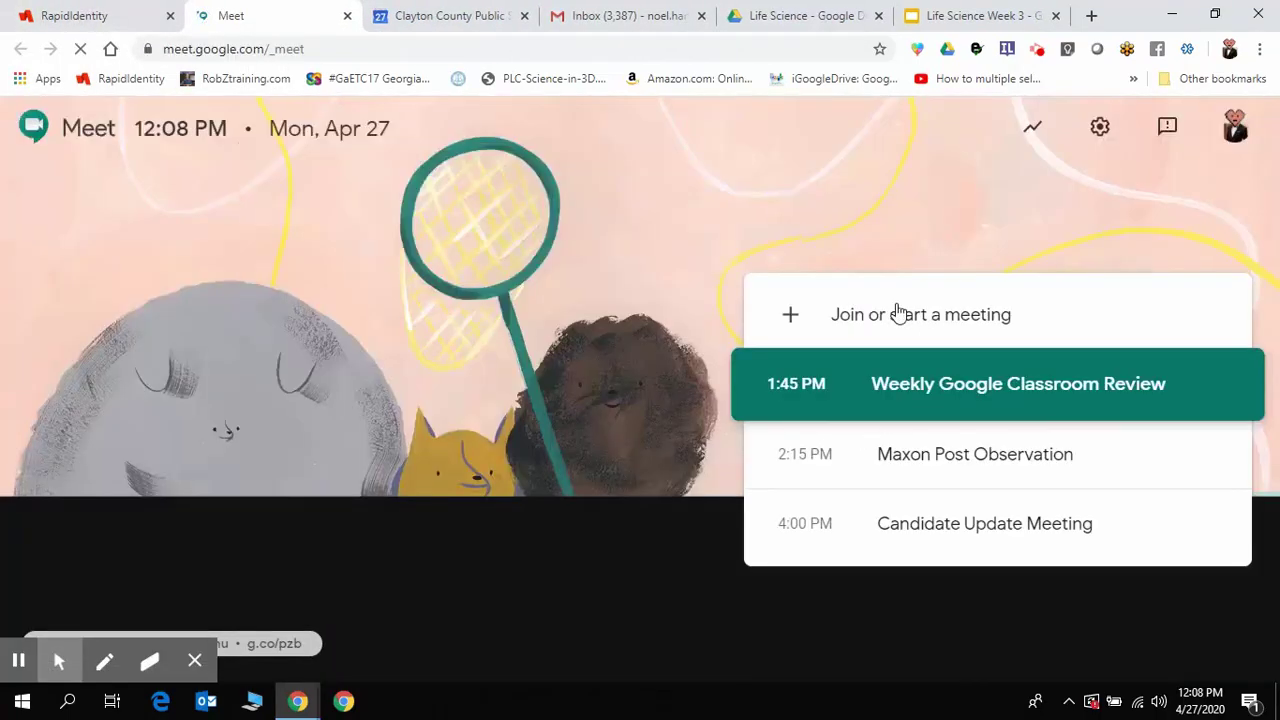
left_click(898, 314)
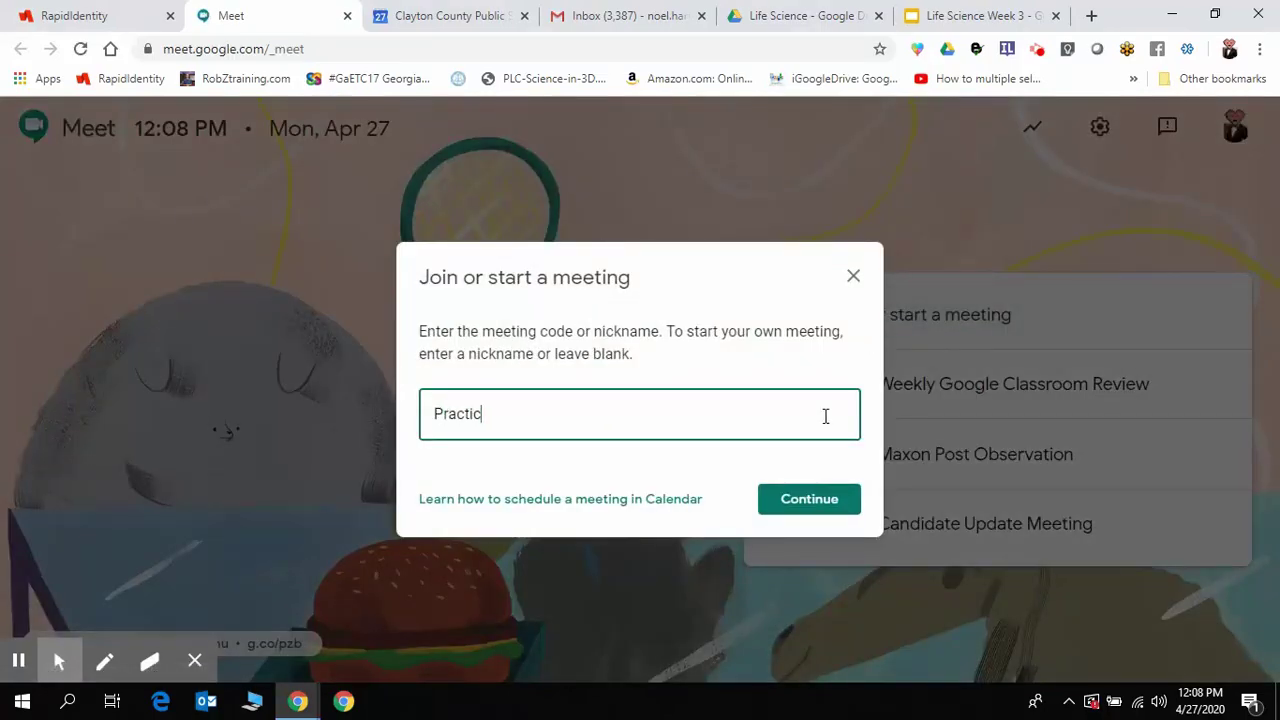
left_click(834, 500)
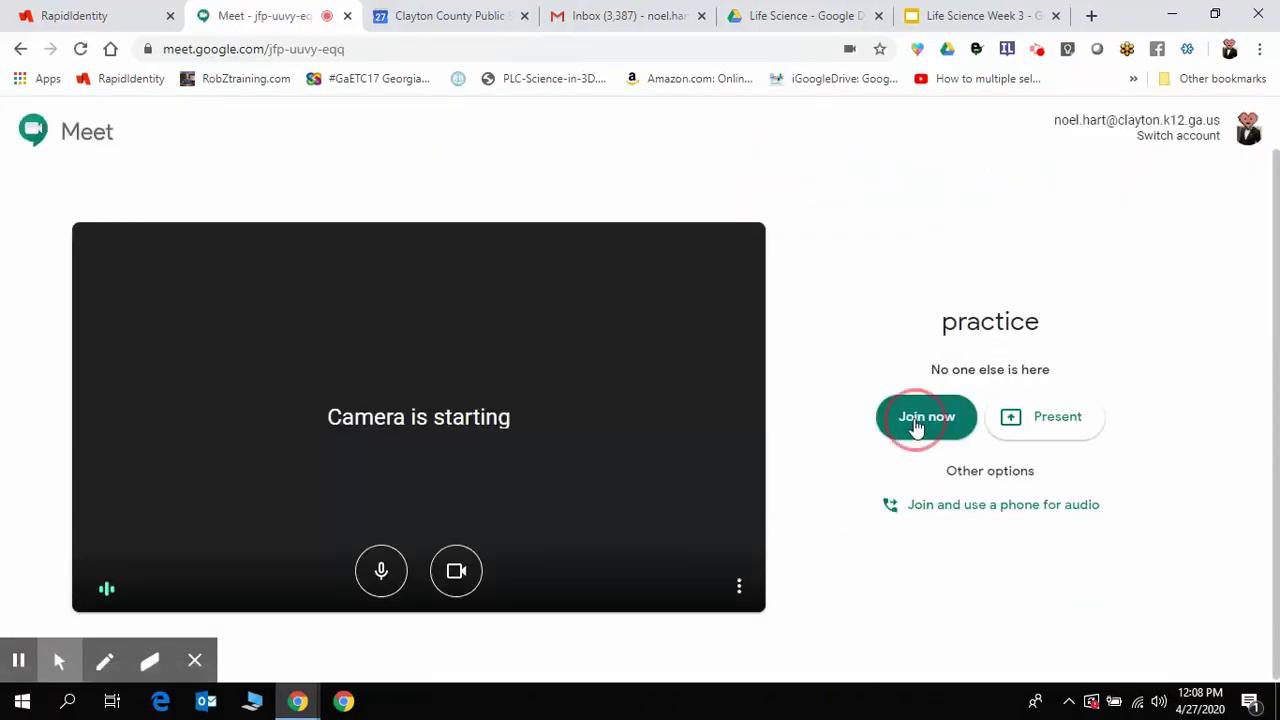
left_click(915, 424)
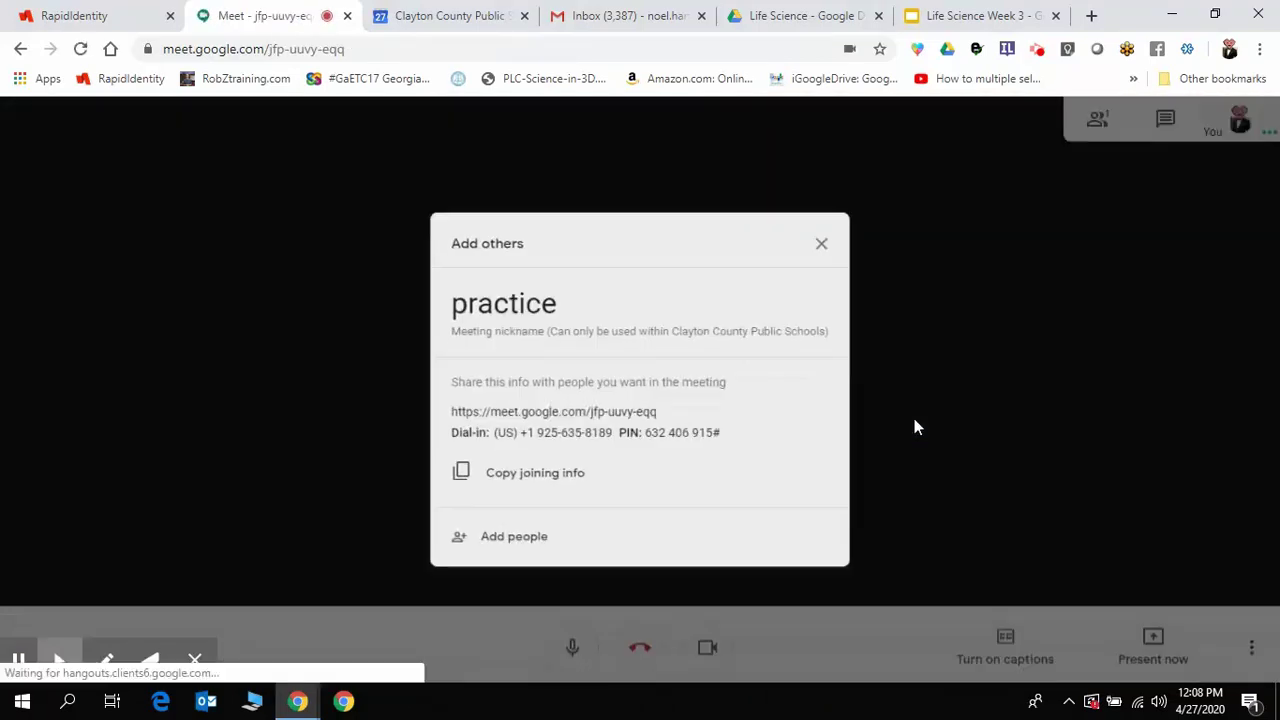
left_click(837, 236)
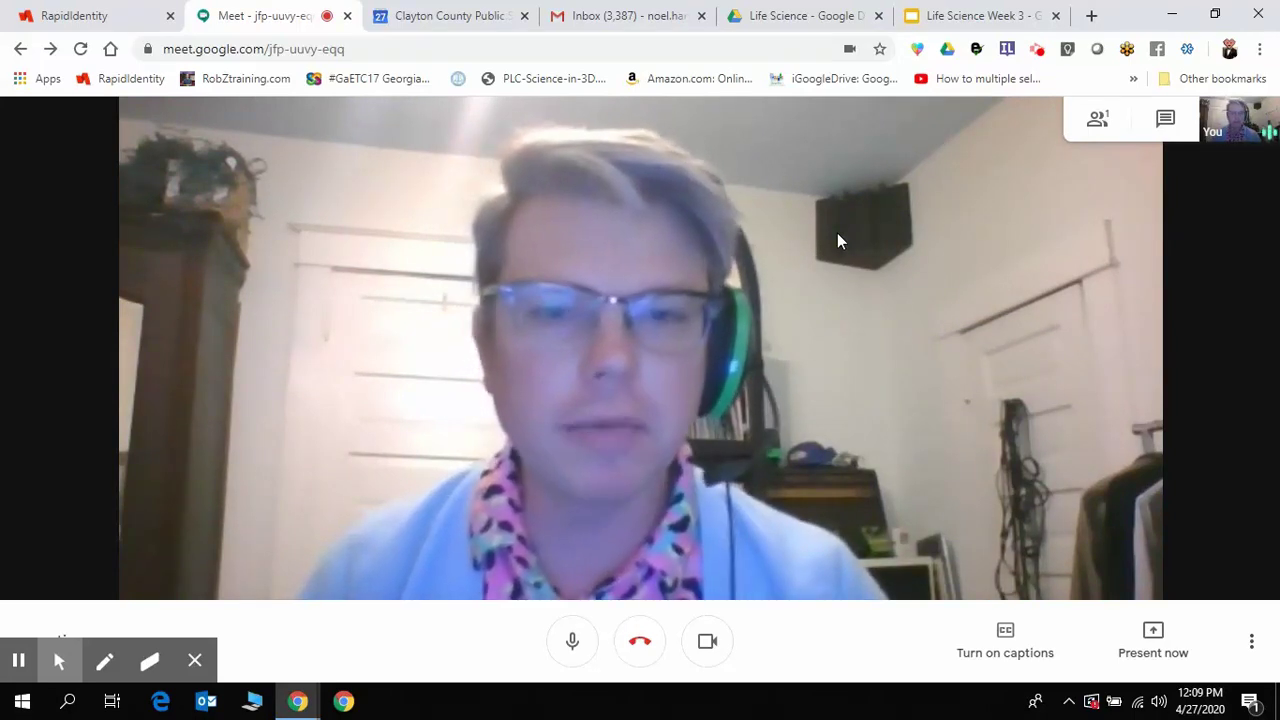
Step: Present the entire screen in the meeting and bring up the Life Science Week 3 slides
left_click(1152, 644)
left_click(1131, 486)
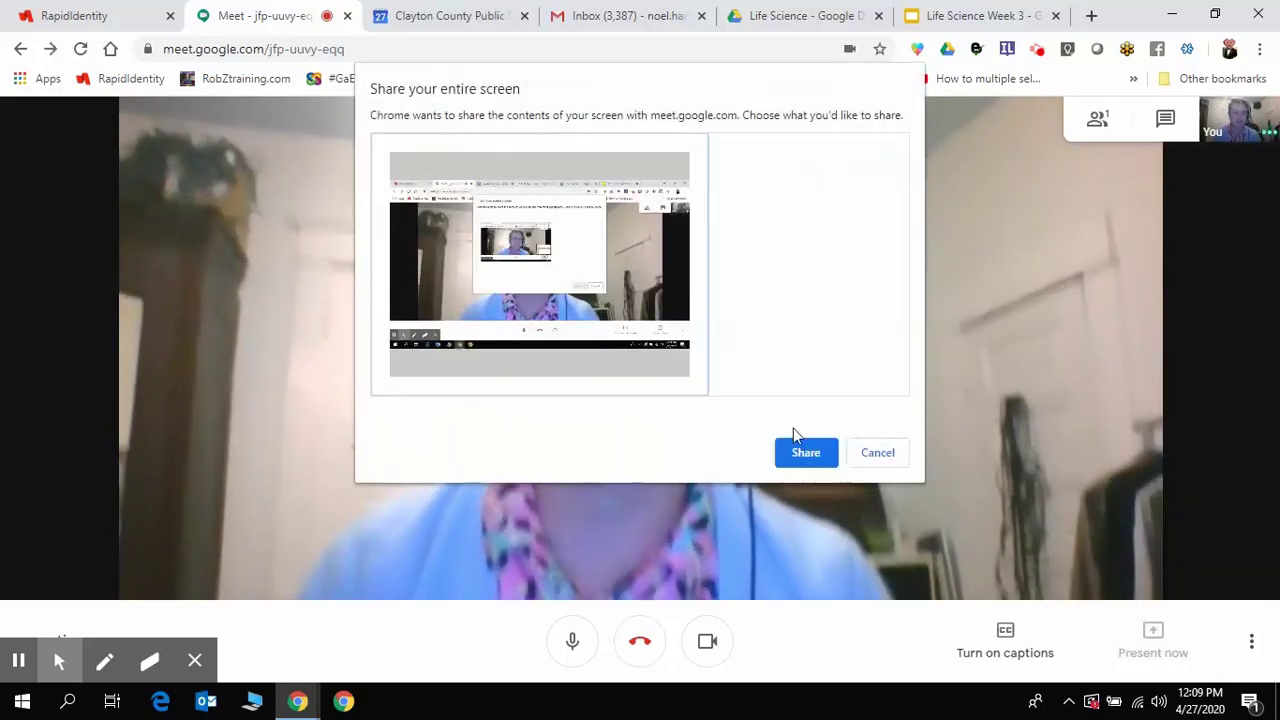
left_click(803, 455)
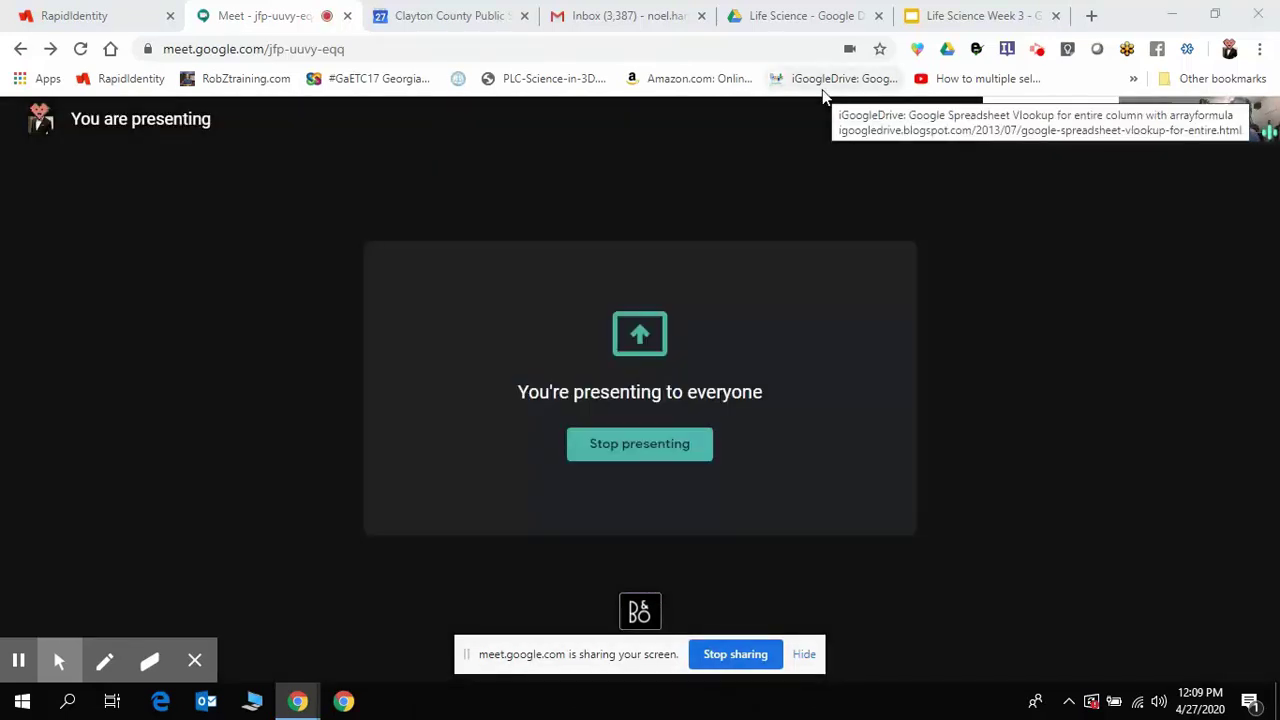
left_click(944, 19)
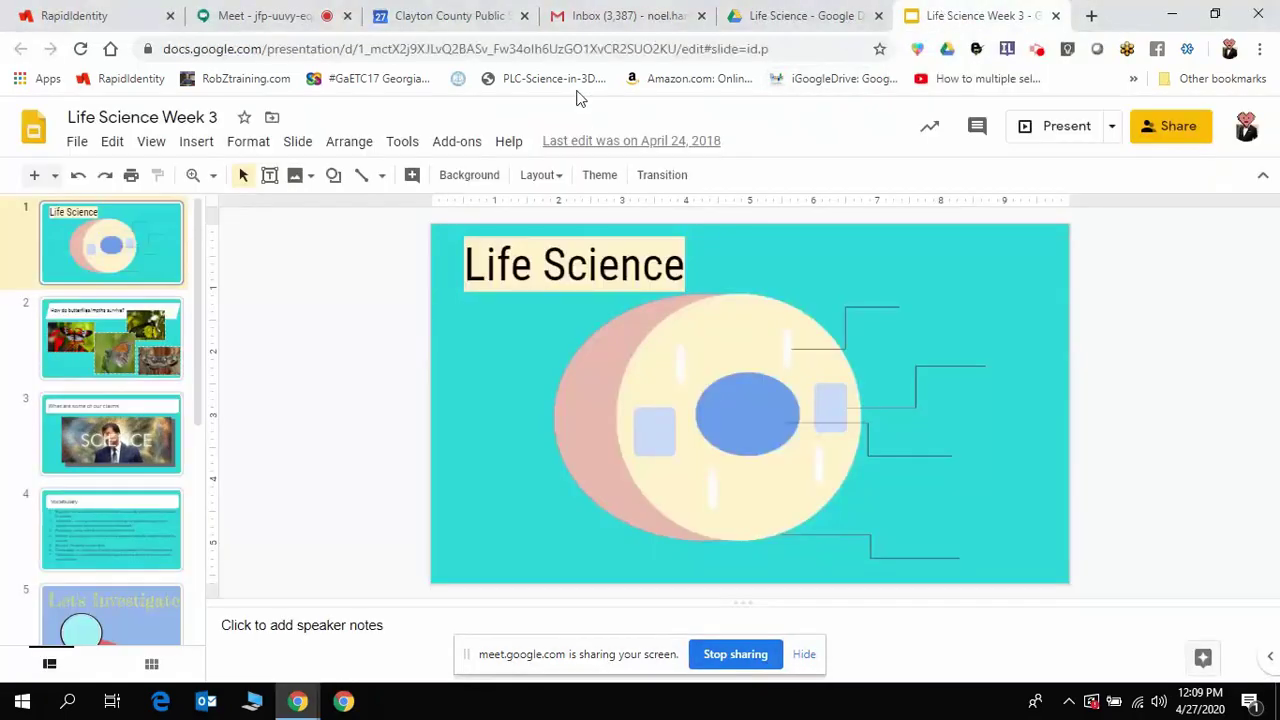
Step: Return to the Meet call and start recording the meeting, accepting the consent notice
left_click(275, 19)
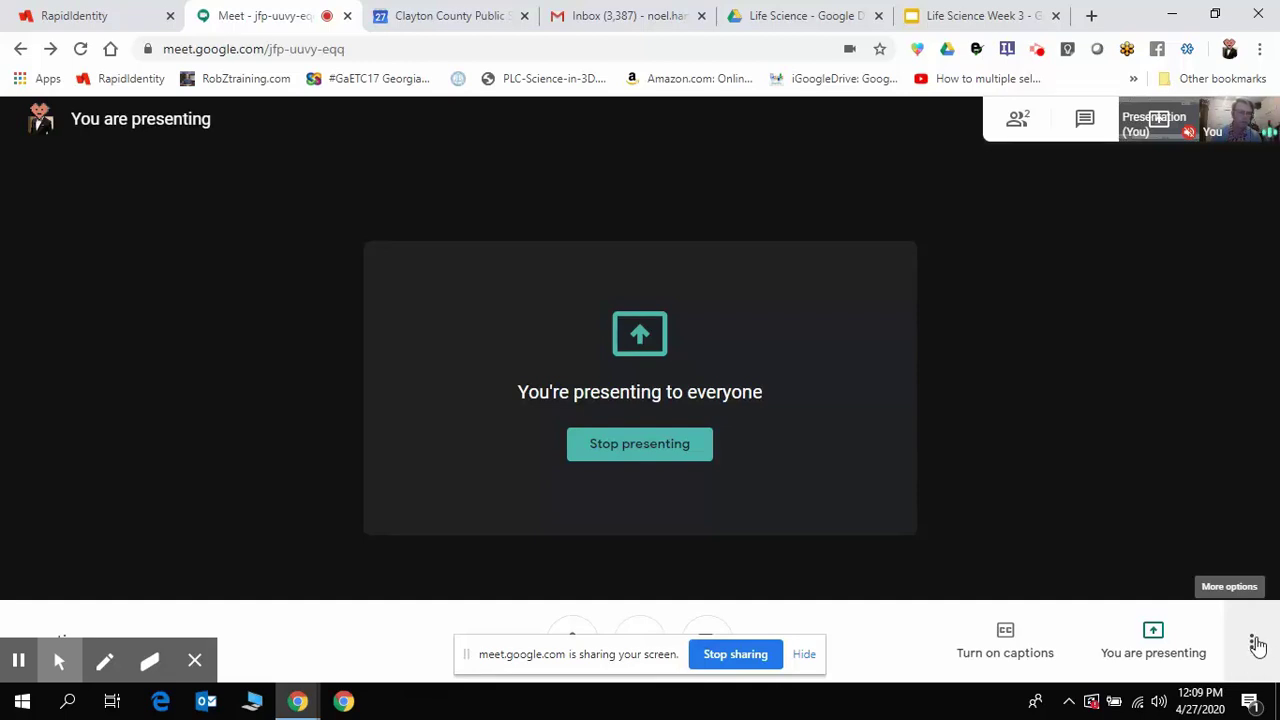
left_click(1257, 645)
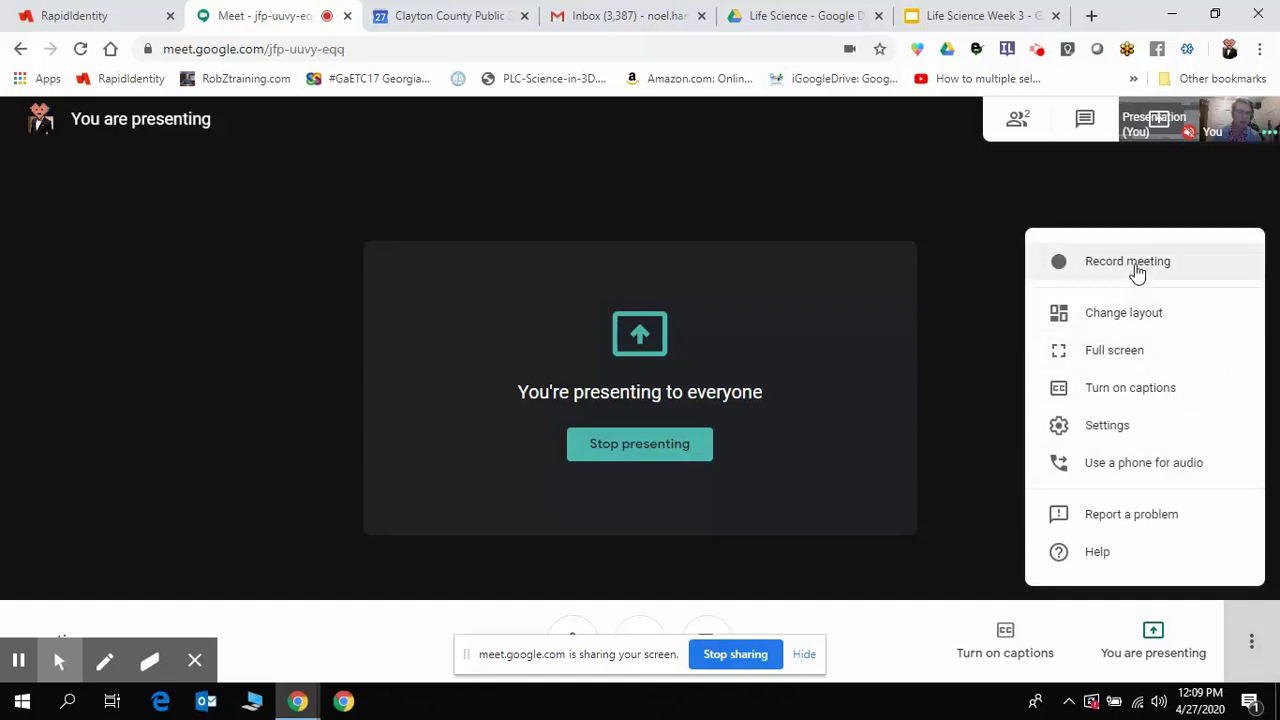
left_click(1130, 262)
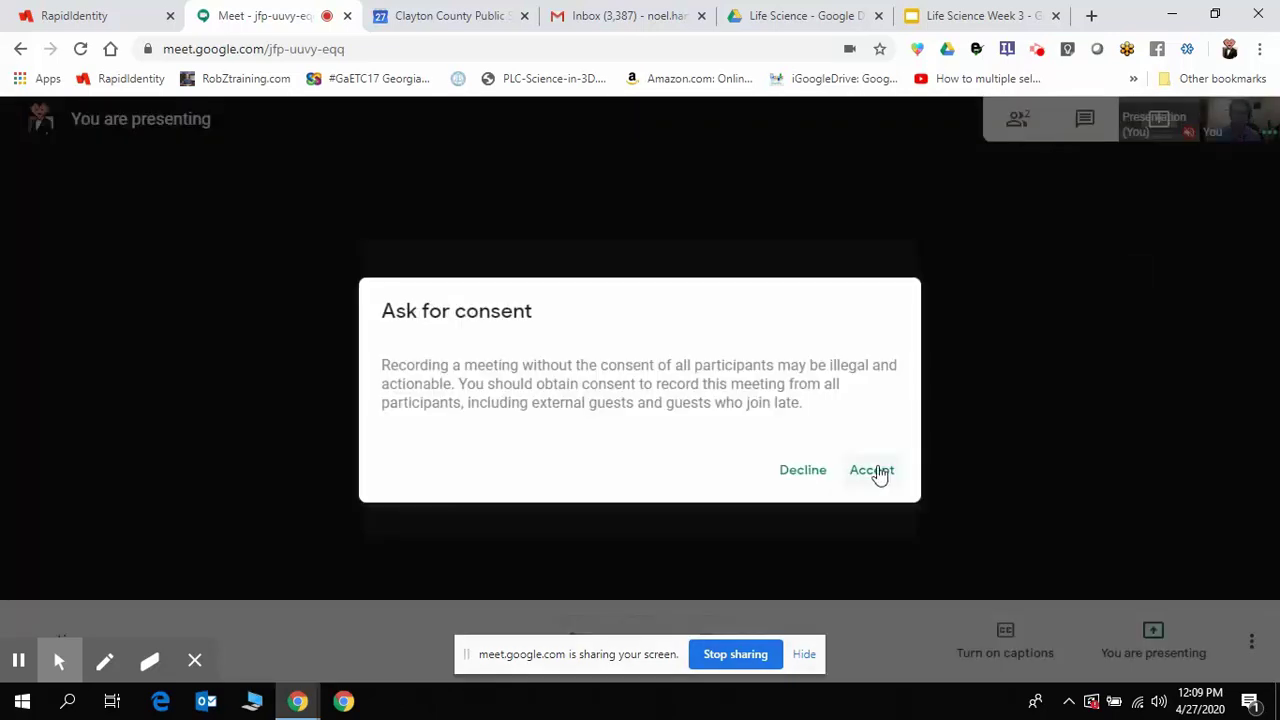
left_click(876, 471)
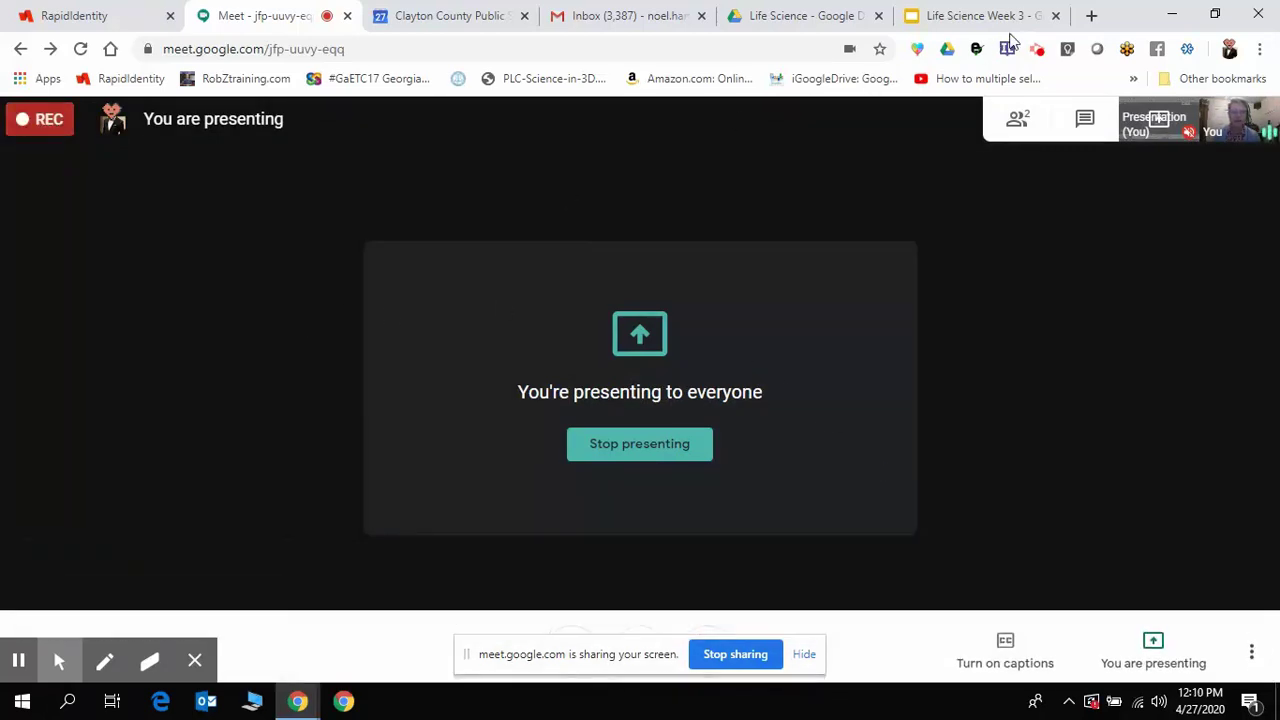
Step: Present the Life Science Week 3 deck, going through the slides to the Gizmos slide and back to the Evaluate slide
left_click(985, 15)
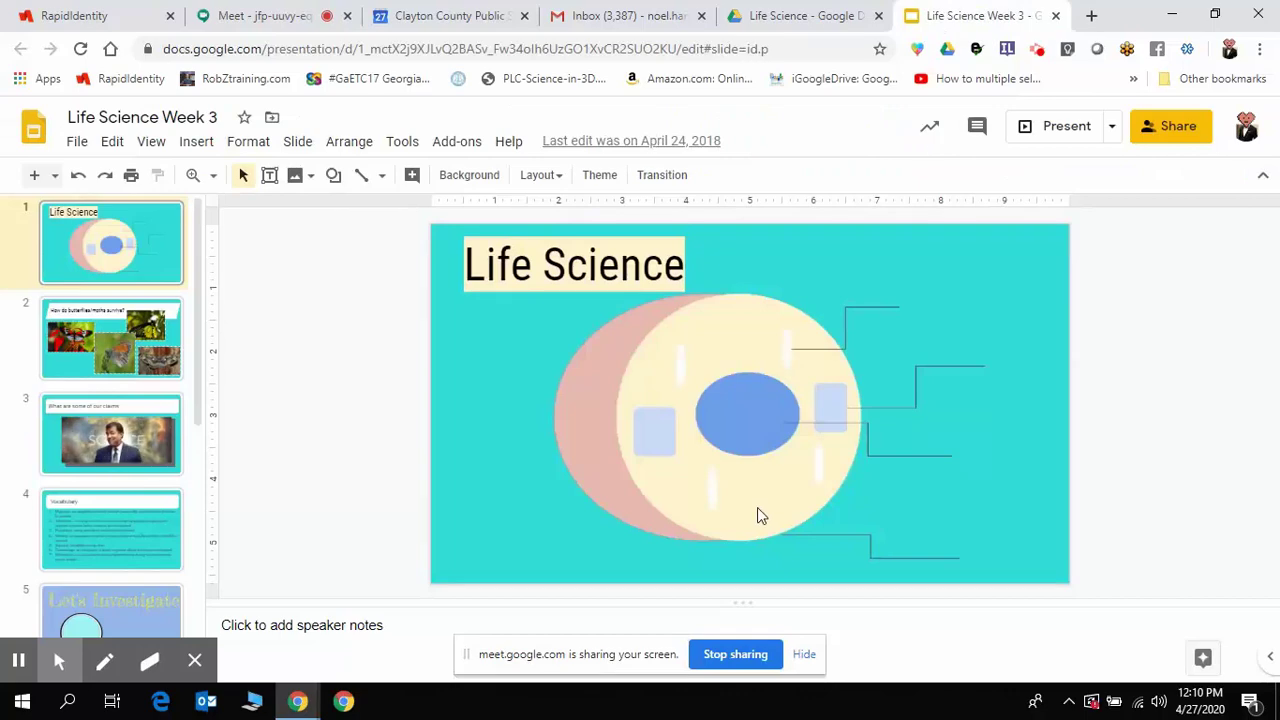
key("Down")
key("Down")
key("Down")
key("Down")
key("Down")
key("Down")
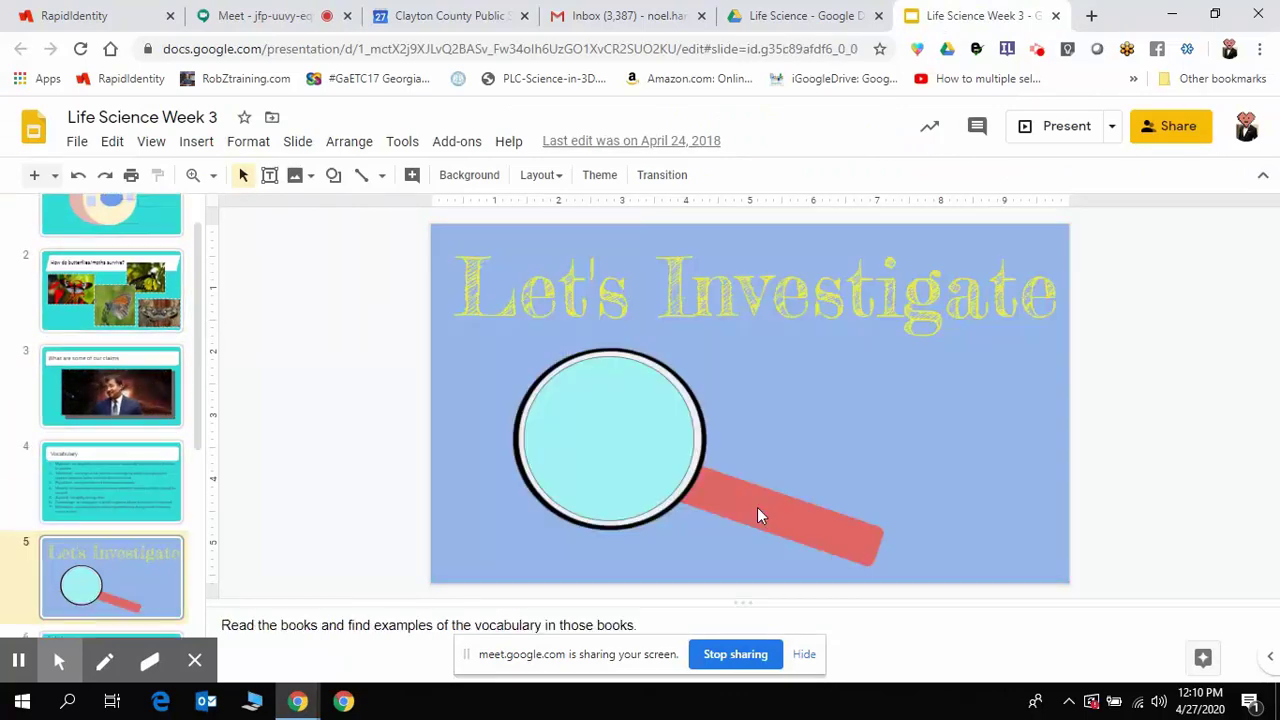
key("Down")
key("Down")
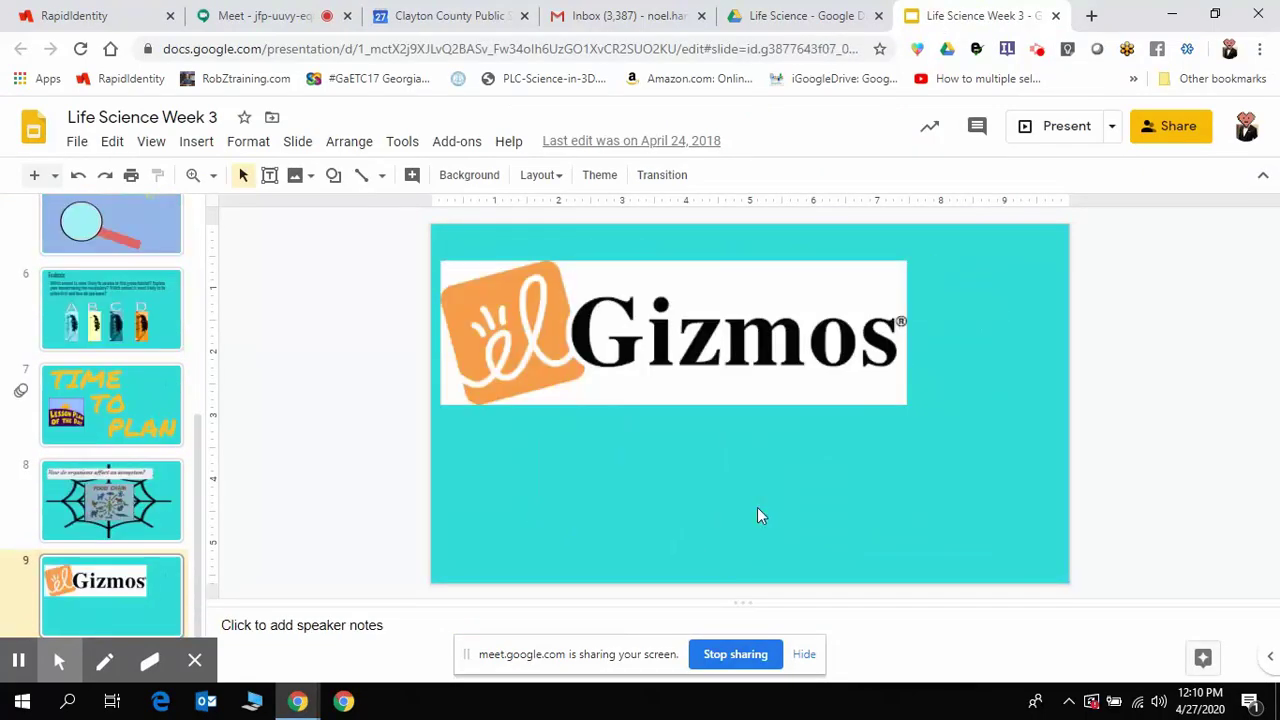
key("Up")
key("Up")
key("Up")
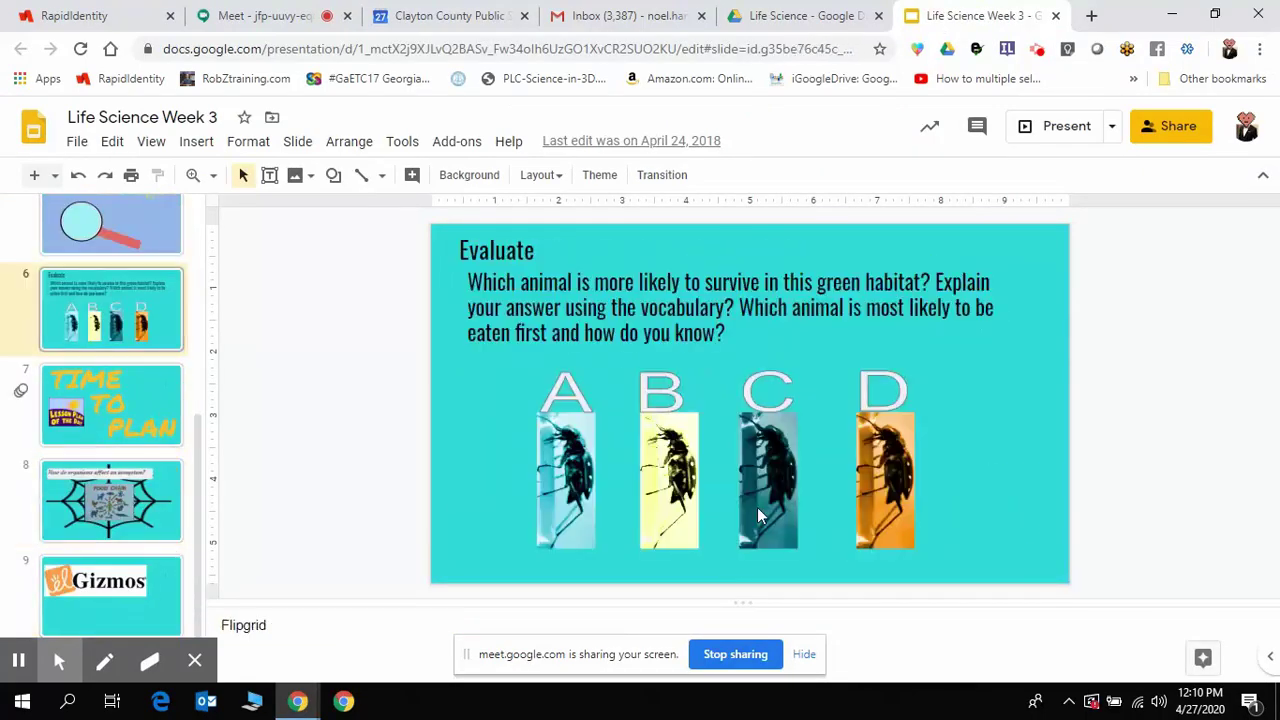
Step: Return to the Meet call and stop the meeting recording
left_click(257, 16)
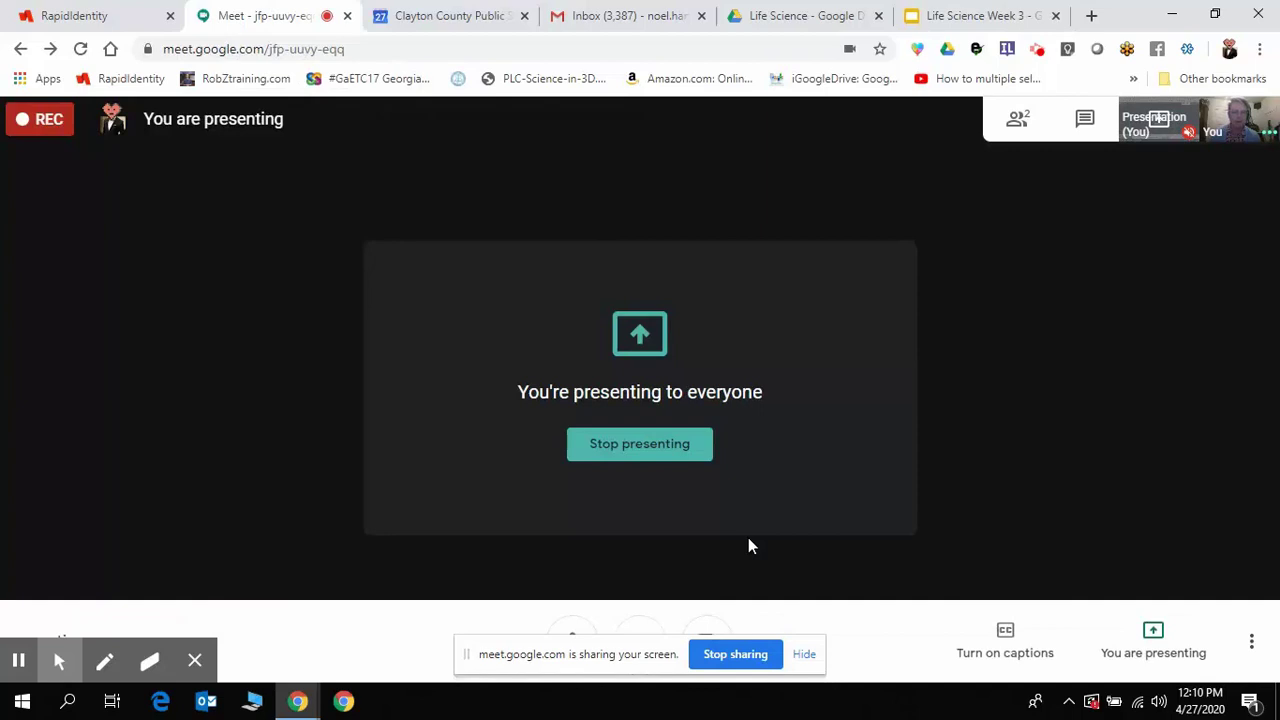
left_click(1253, 643)
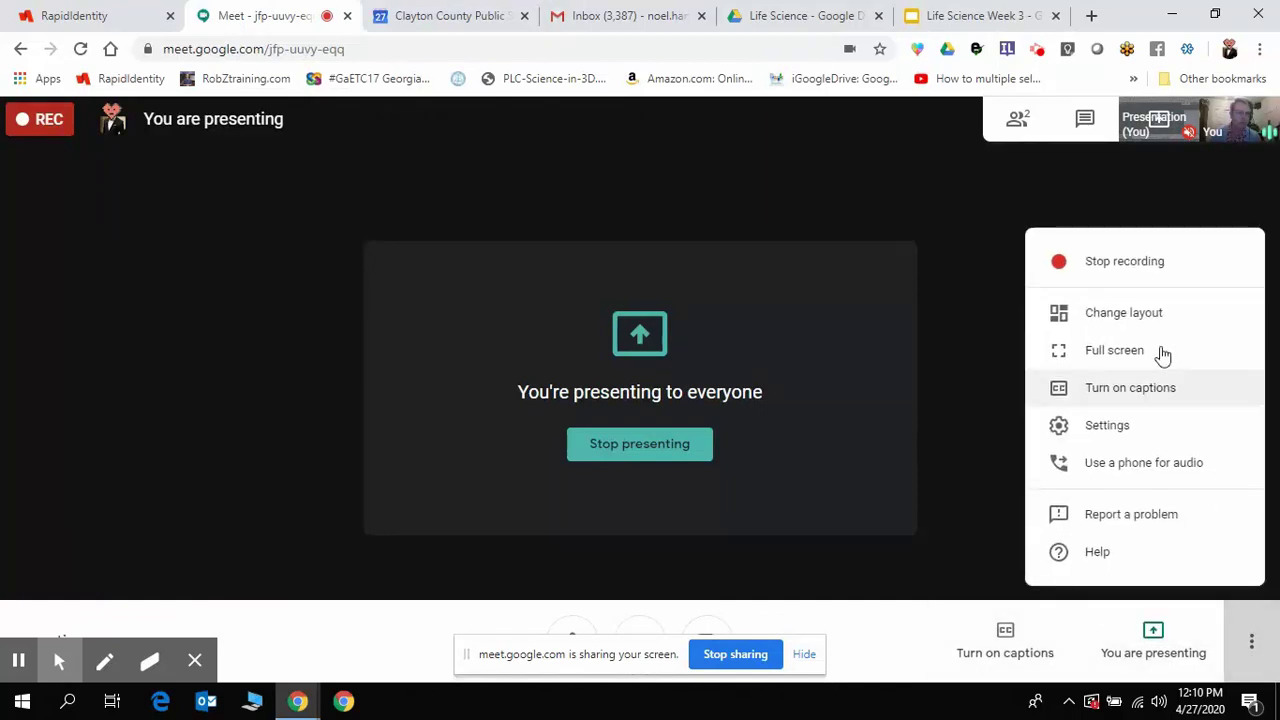
left_click(1150, 286)
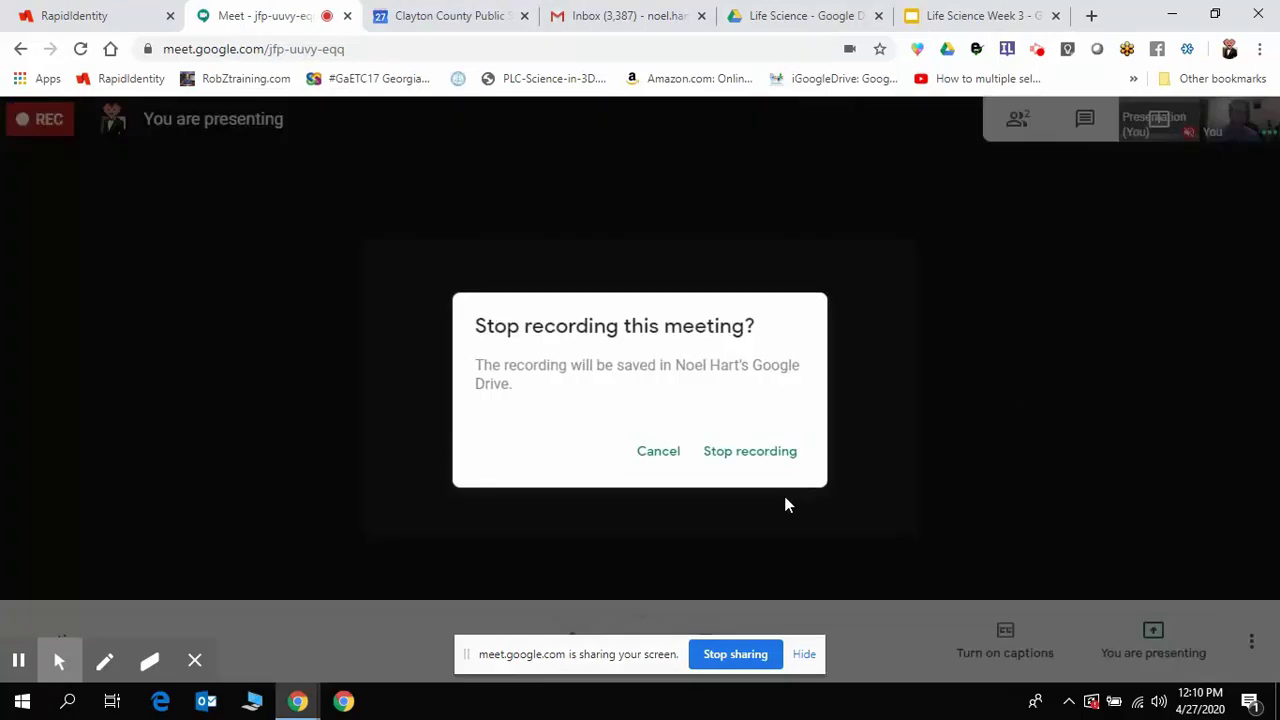
left_click(766, 455)
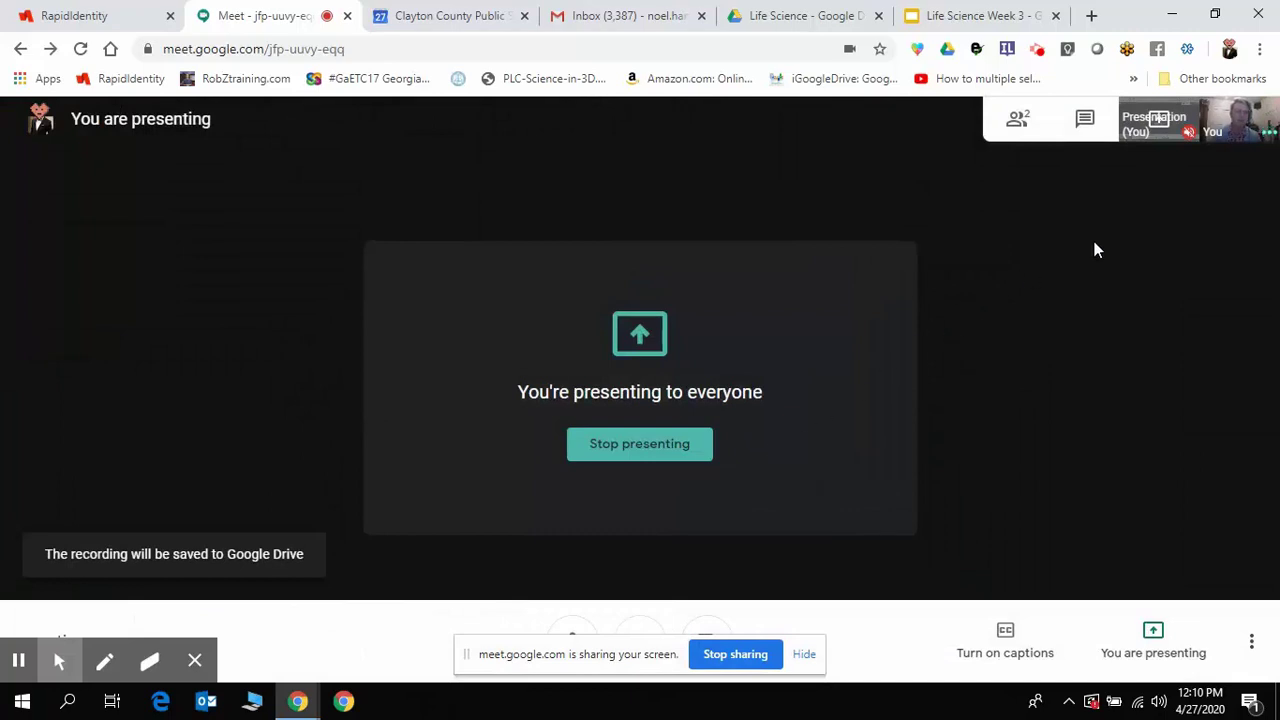
Step: Stop presenting the screen and leave the meeting
left_click(645, 449)
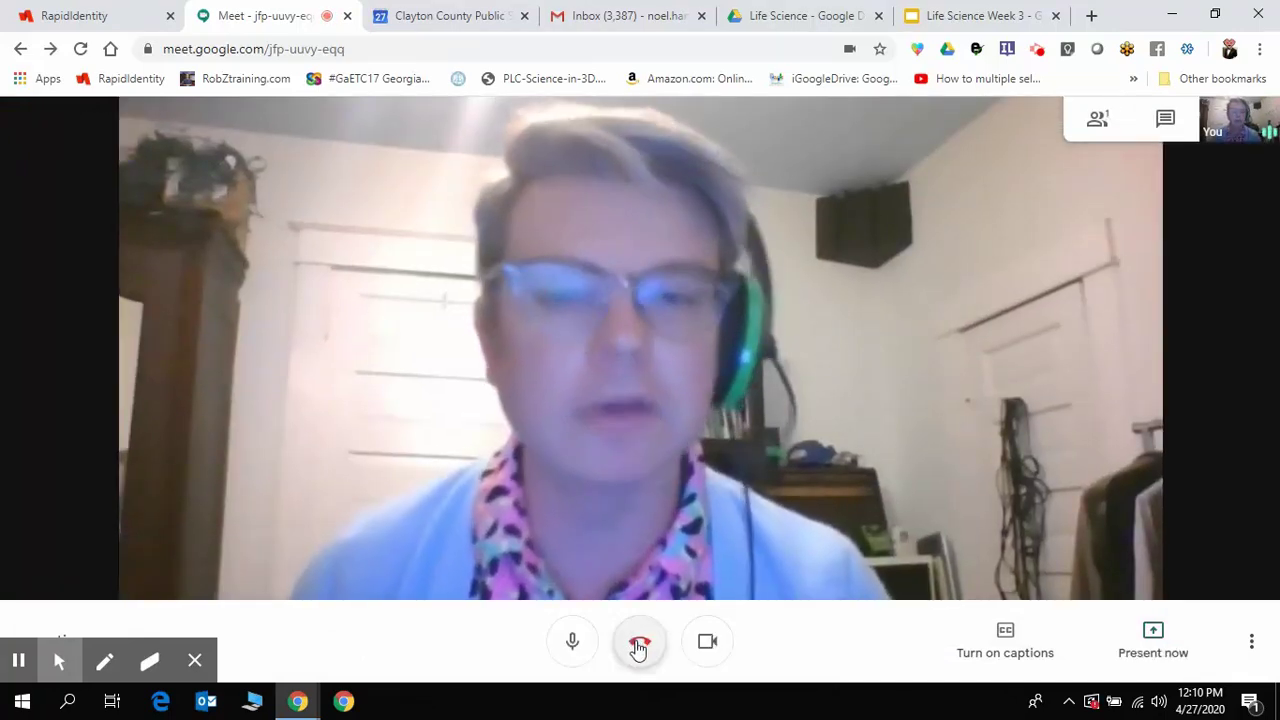
left_click(639, 645)
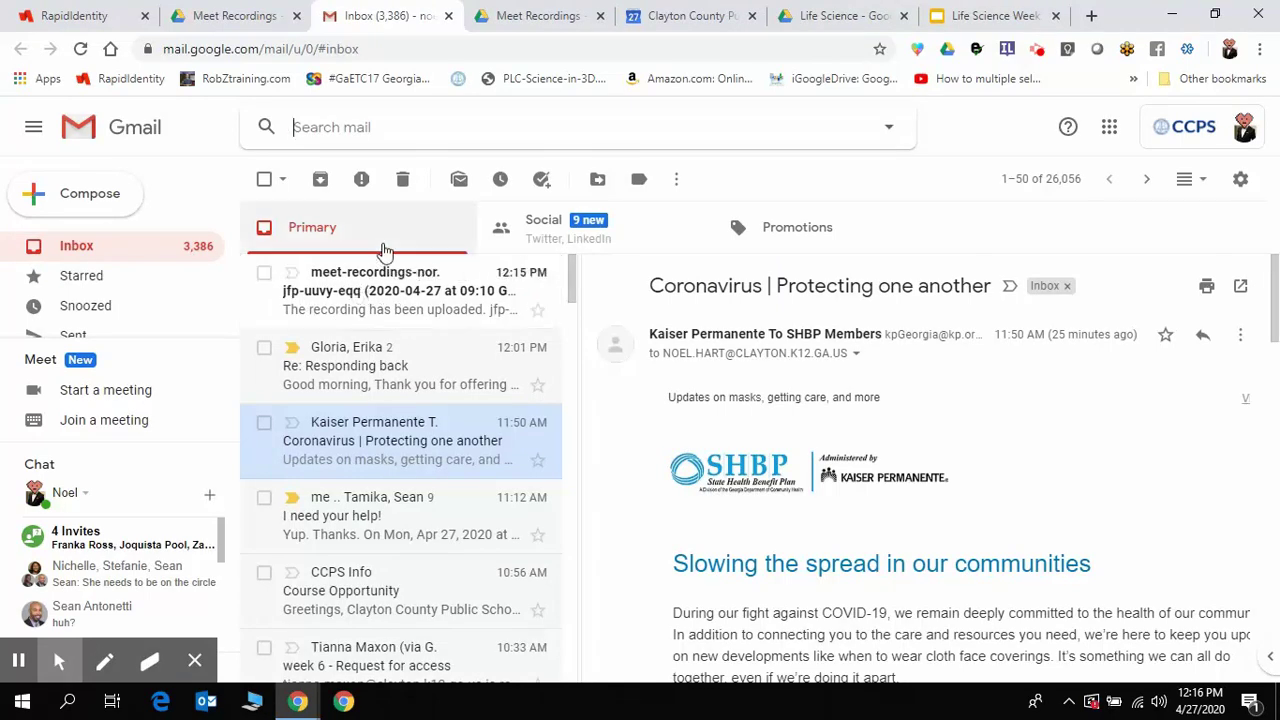
Step: Open Google Drive from the RapidIdentity portal and go to My Drive
left_click(62, 12)
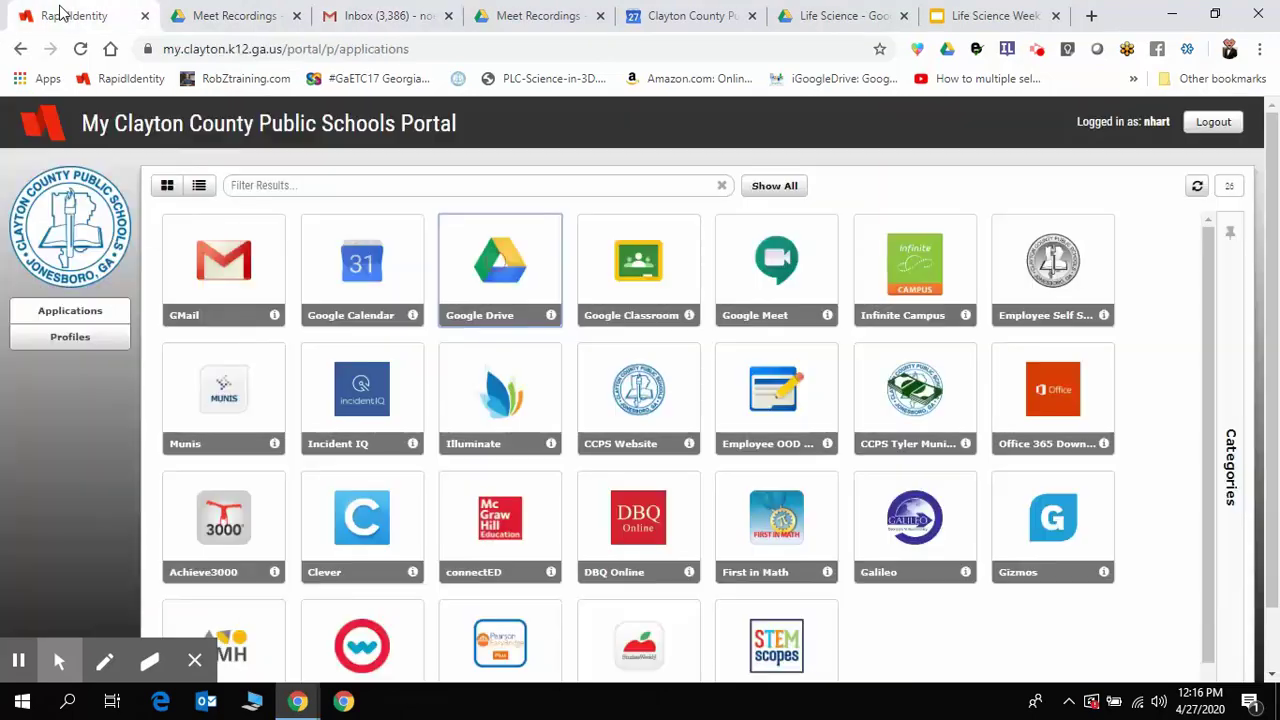
left_click(531, 280)
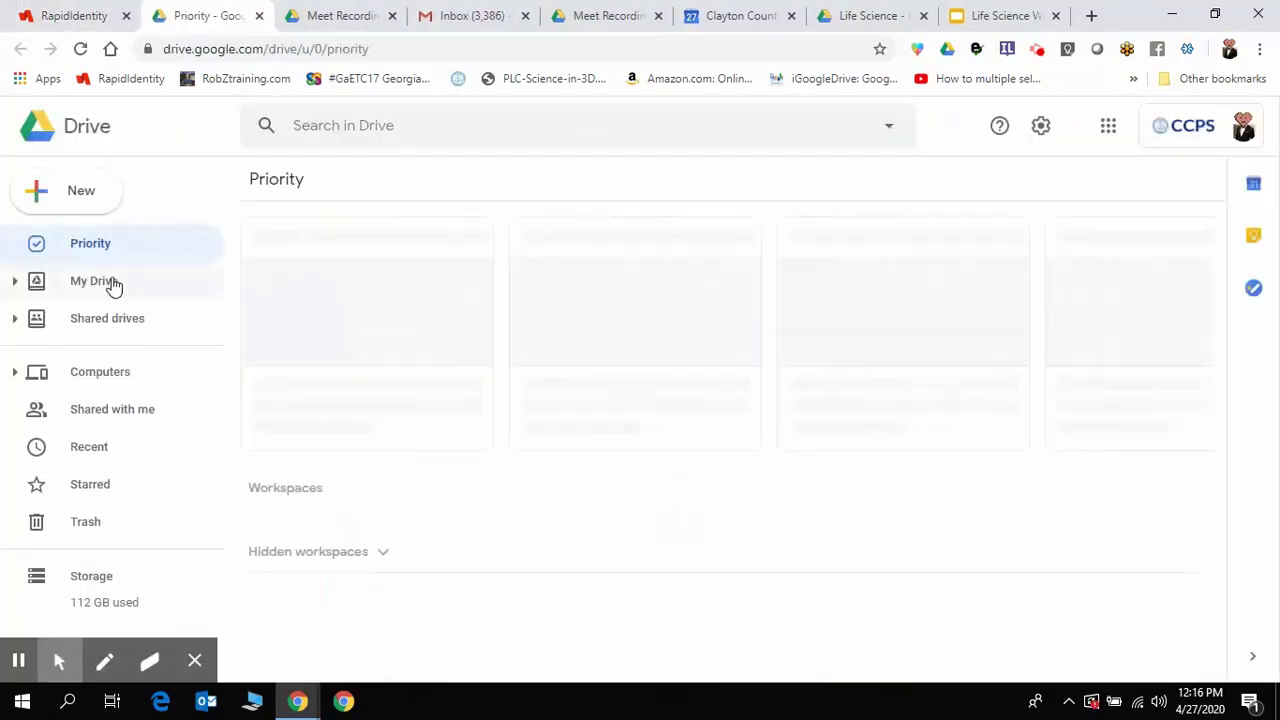
left_click(111, 281)
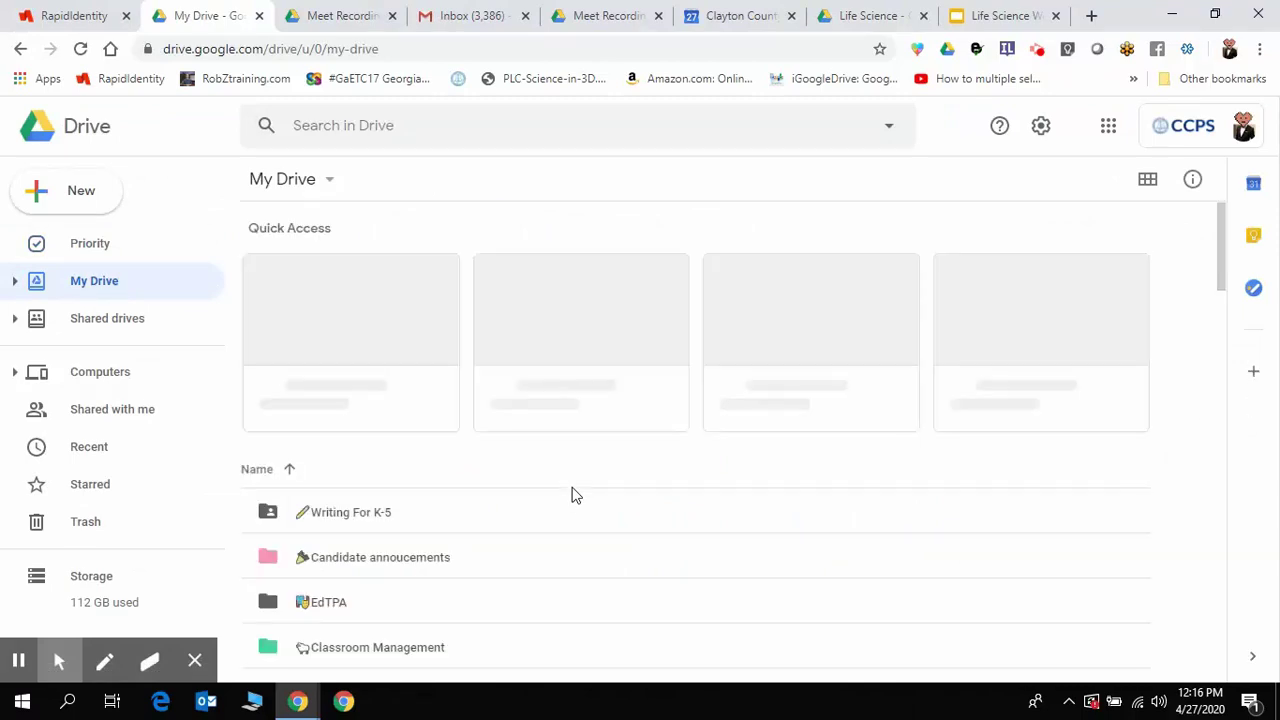
Step: Find the Meet Recordings folder in My Drive and open it
scroll(575, 495, "down", 10)
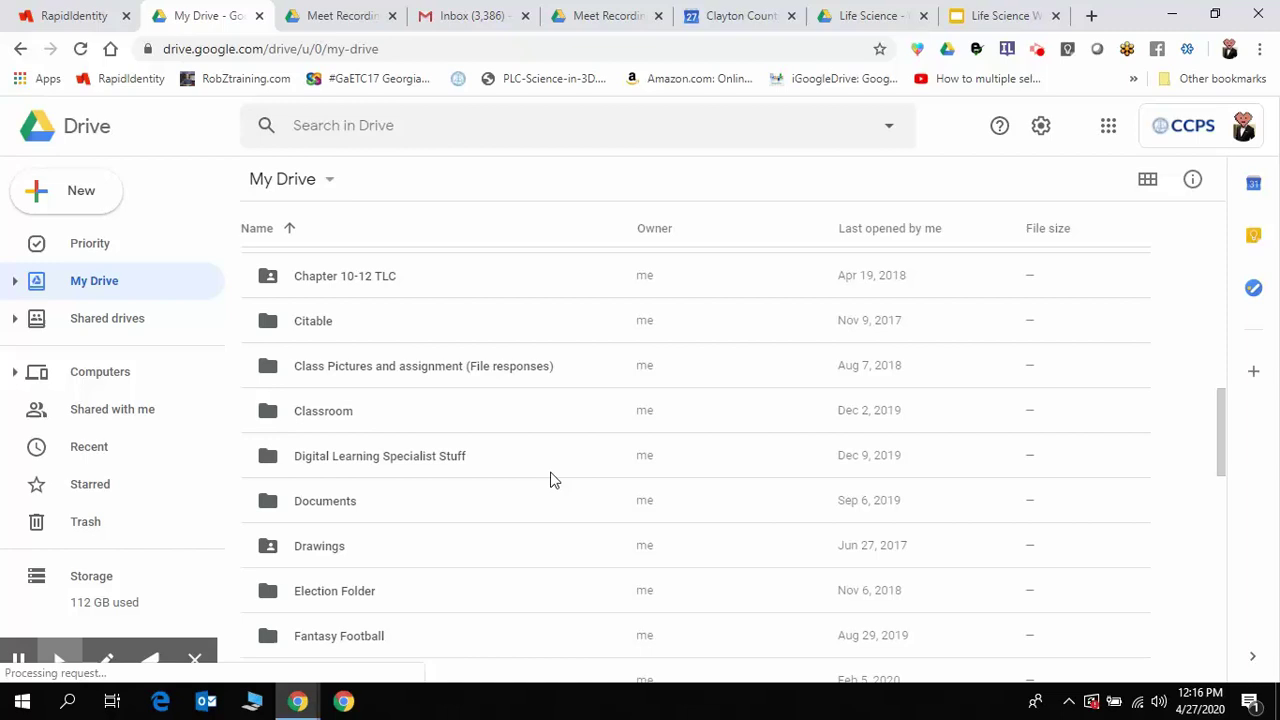
scroll(497, 563, "down", 5)
scroll(497, 563, "up", 15)
scroll(500, 570, "down", 2)
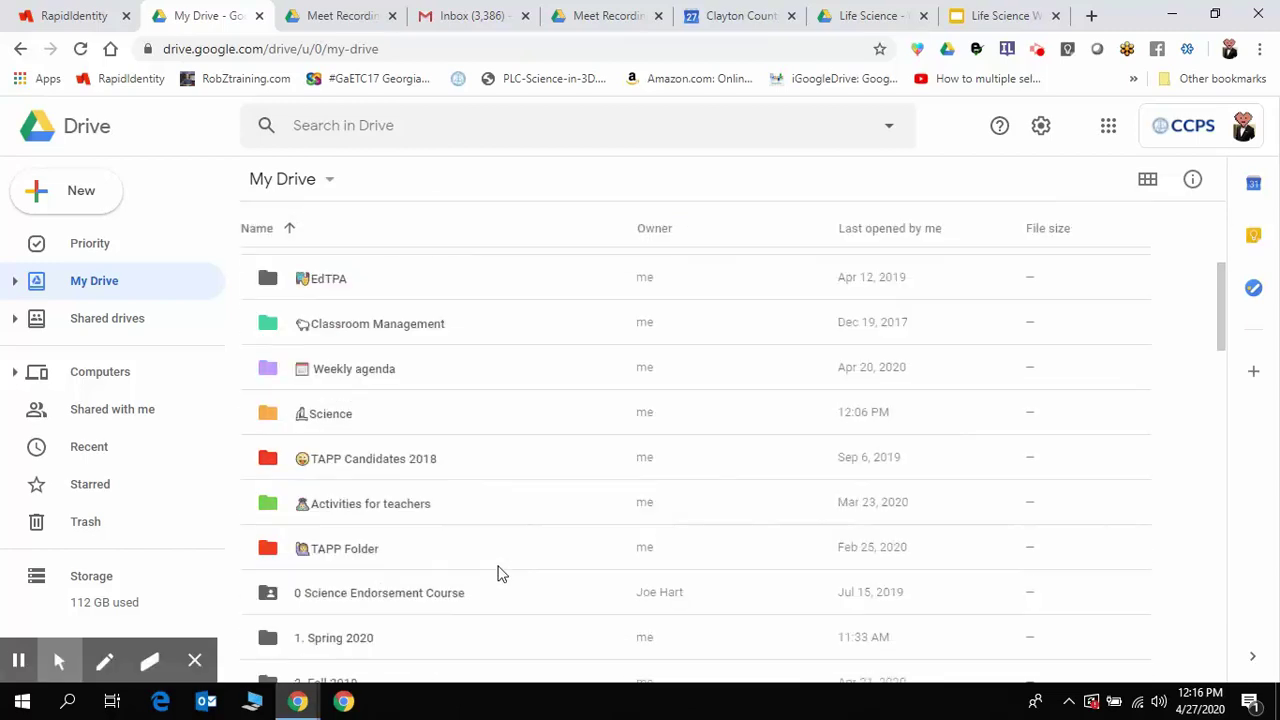
scroll(500, 573, "down", 8)
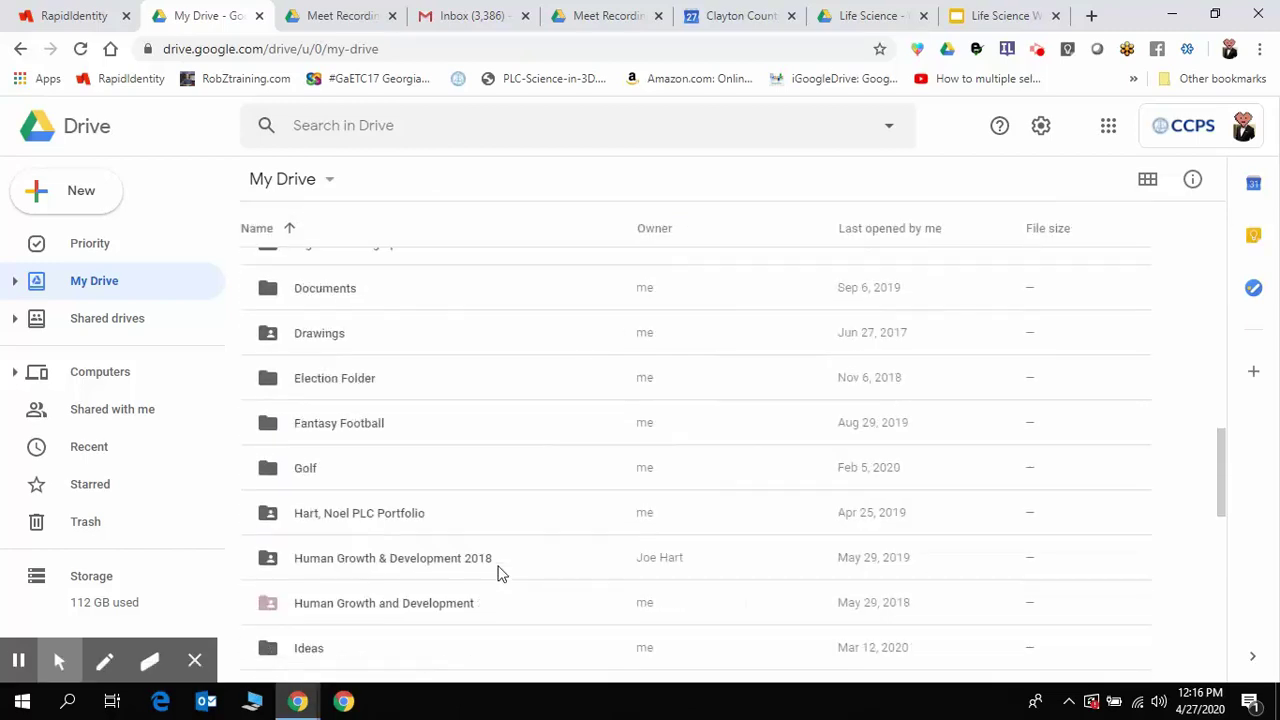
scroll(500, 573, "down", 2)
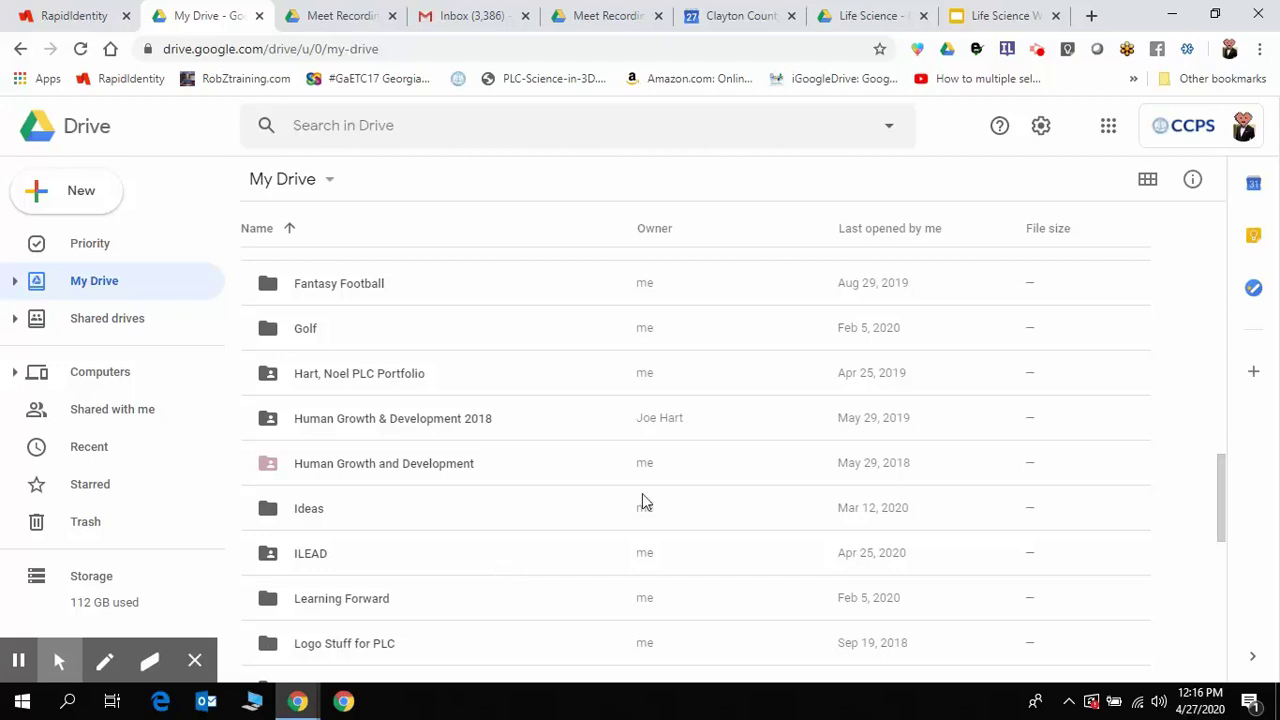
scroll(980, 508, "down", 4)
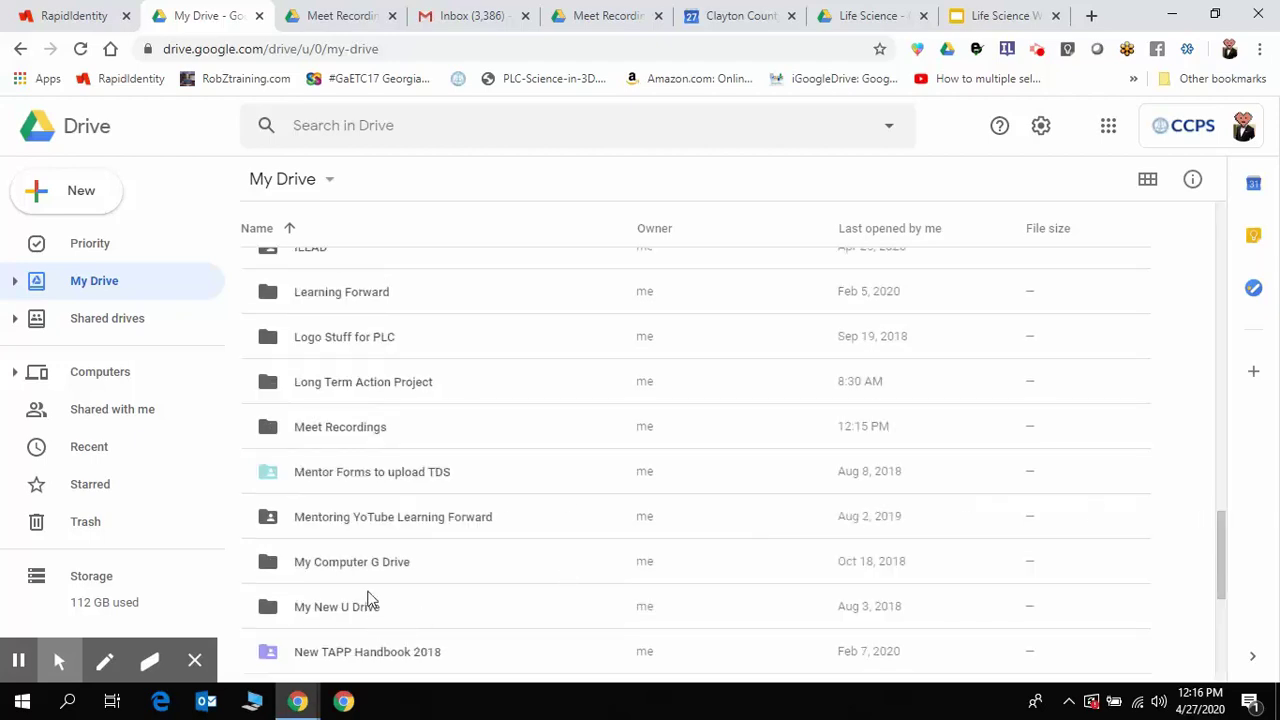
double_click(350, 430)
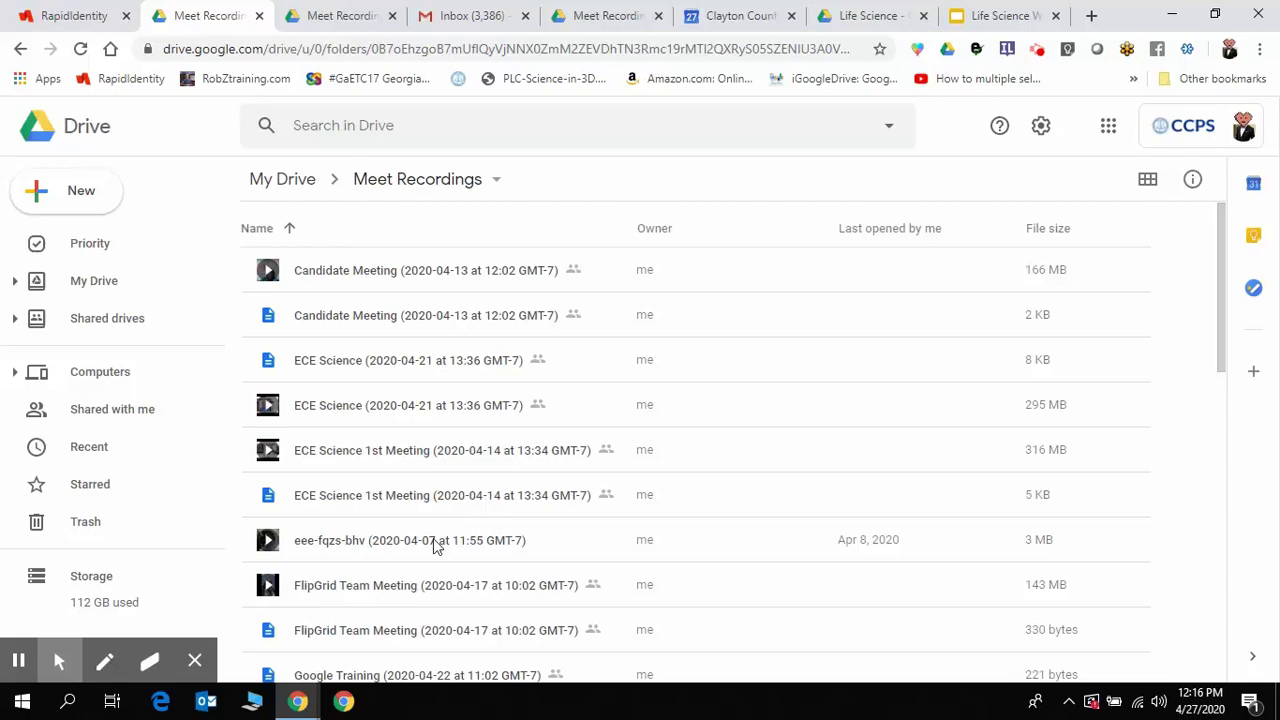
Step: Check the Gmail inbox for the recording notice and open the jfp-uuvy-eqq (2020-04-27 at 09:10 GMT-7) video from the Meet Recordings folder
left_click(452, 16)
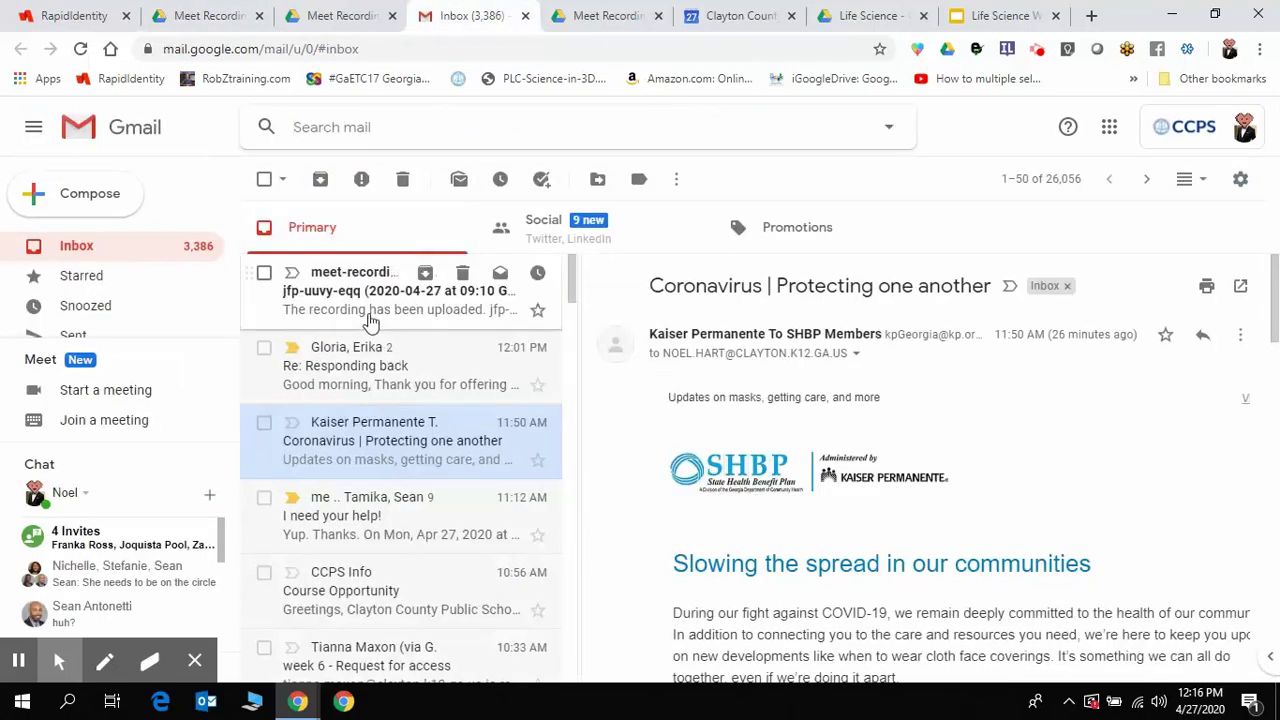
left_click(330, 17)
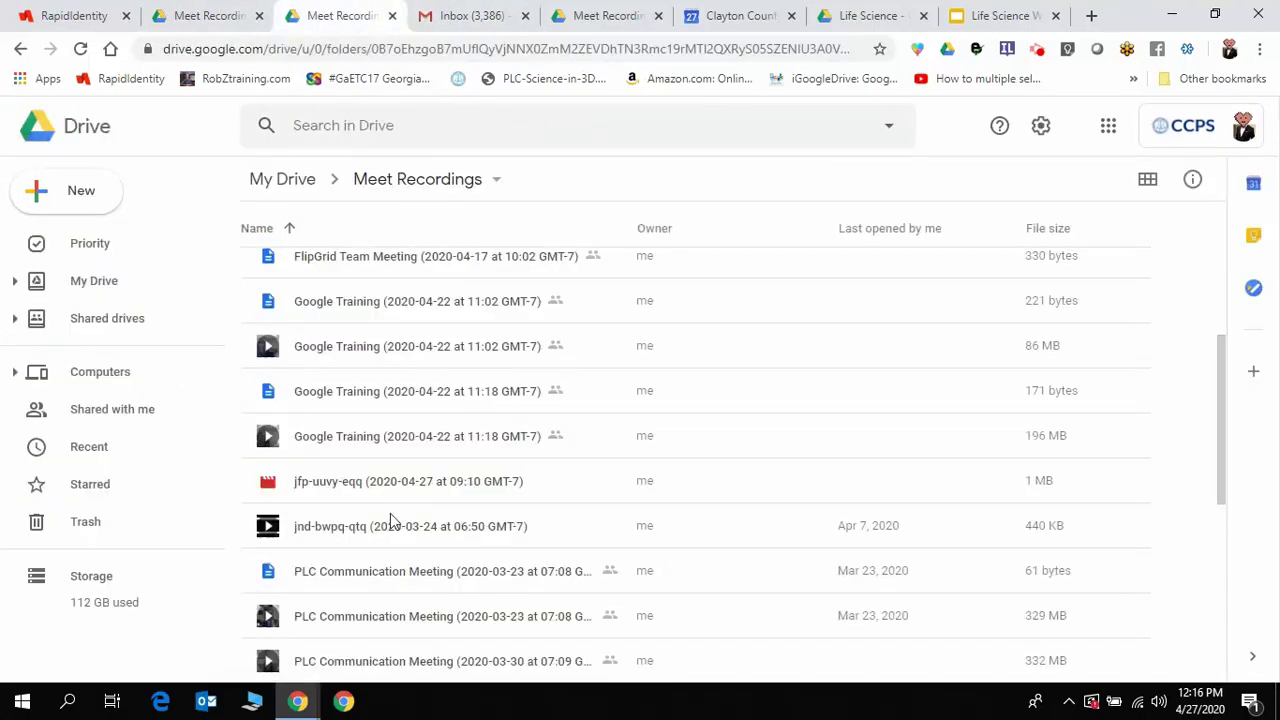
double_click(350, 485)
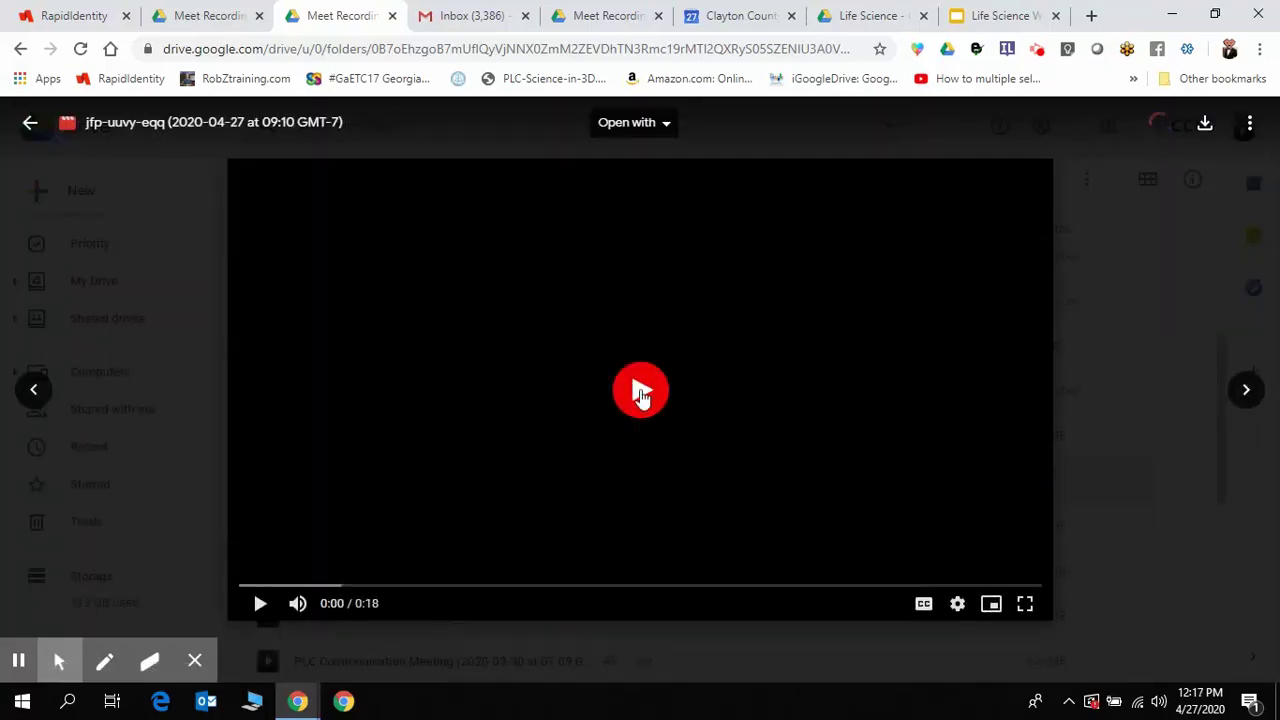
Step: Play the first few seconds of the meeting recording and pause it
left_click(641, 392)
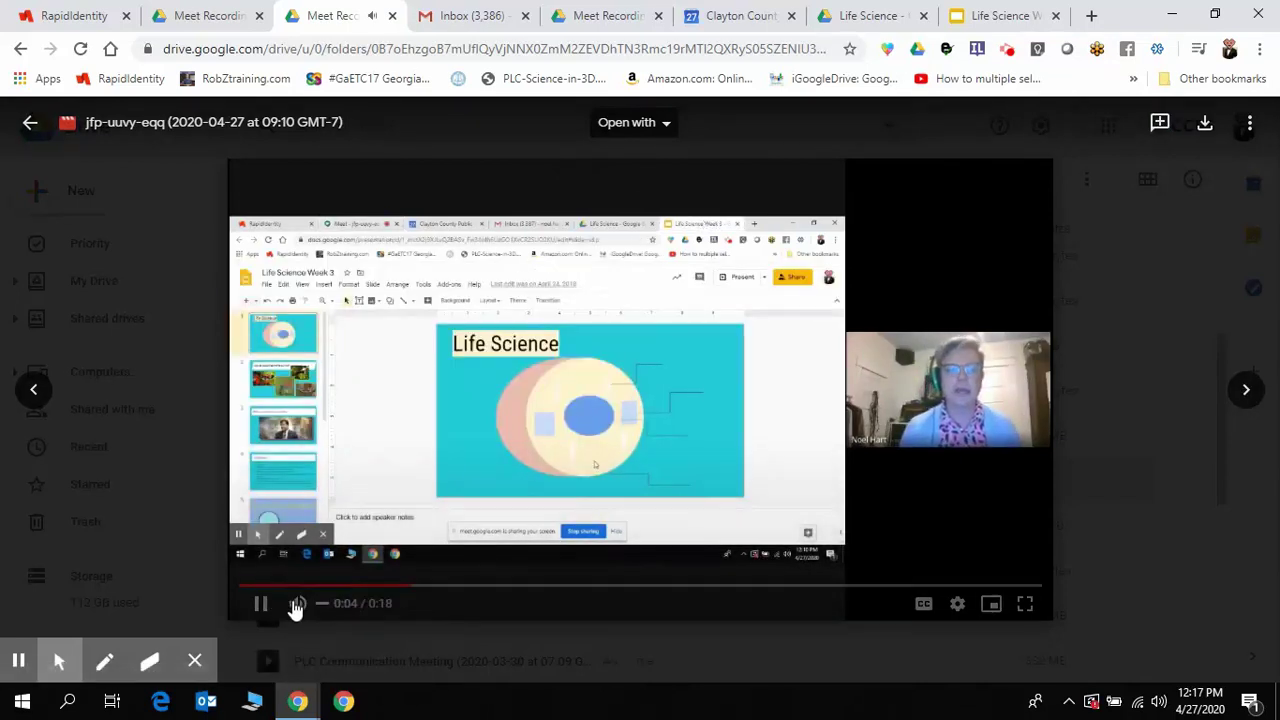
left_click(260, 606)
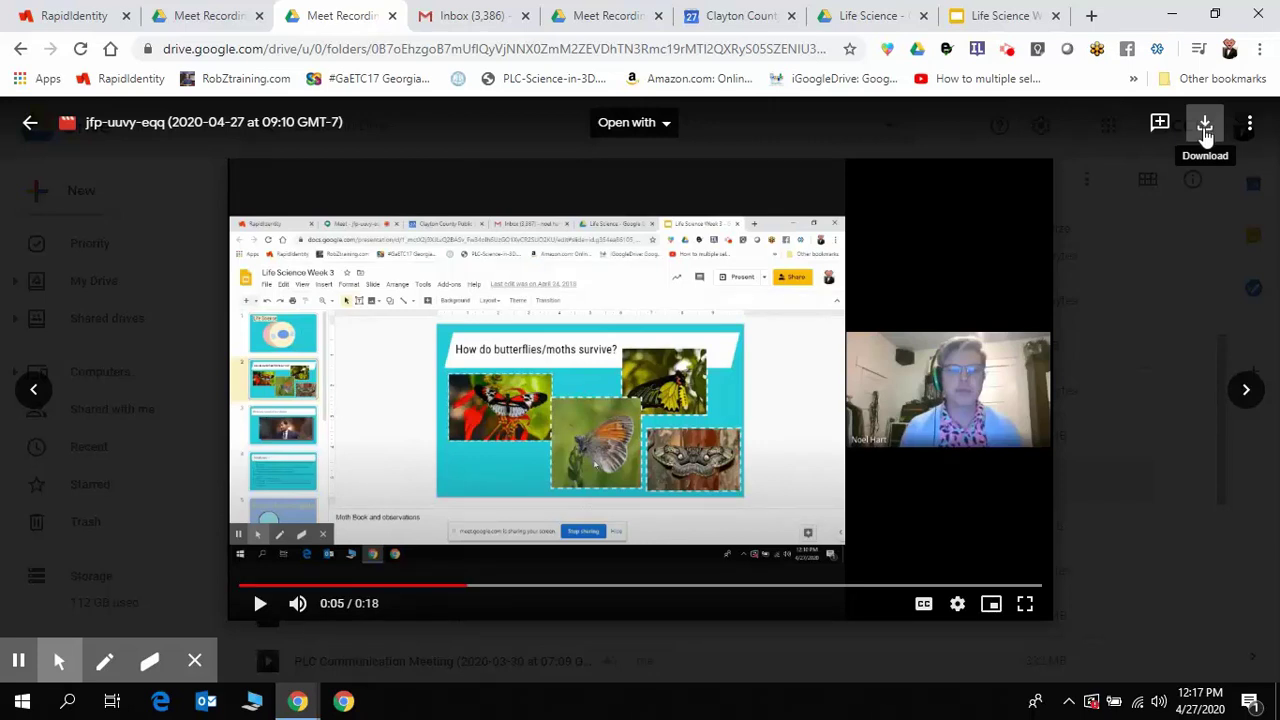
mouse_move(185, 672)
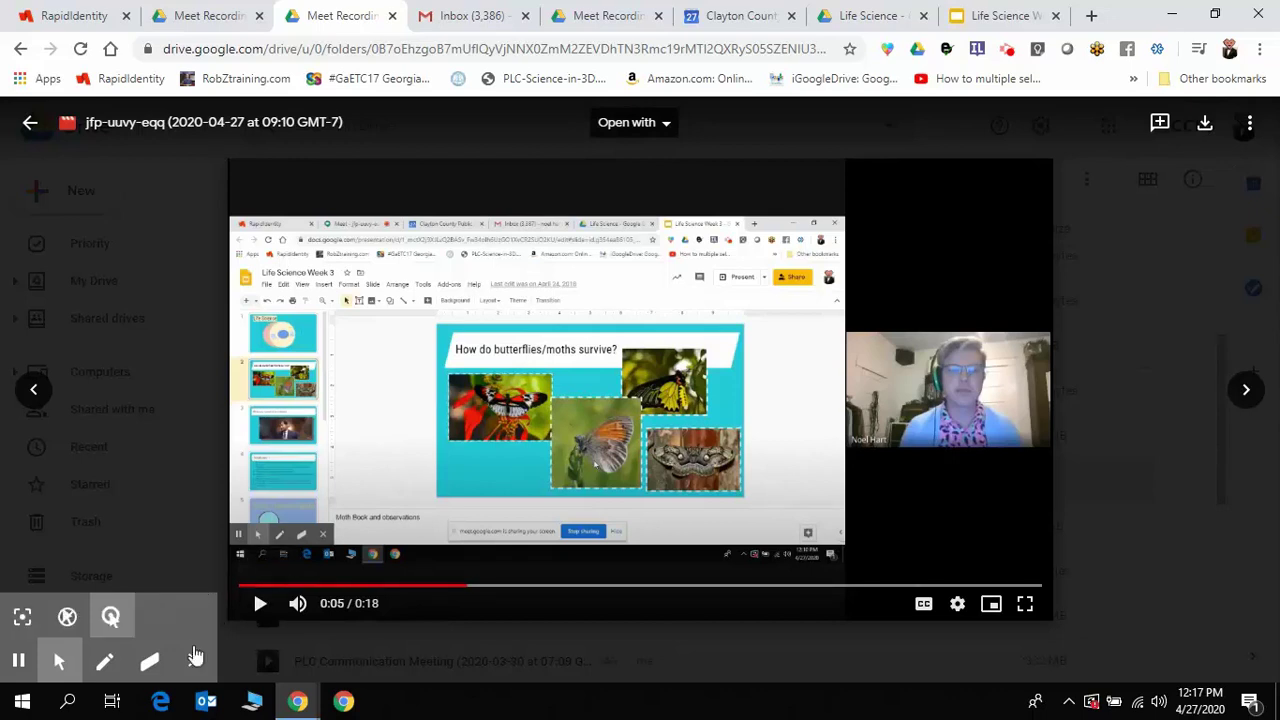